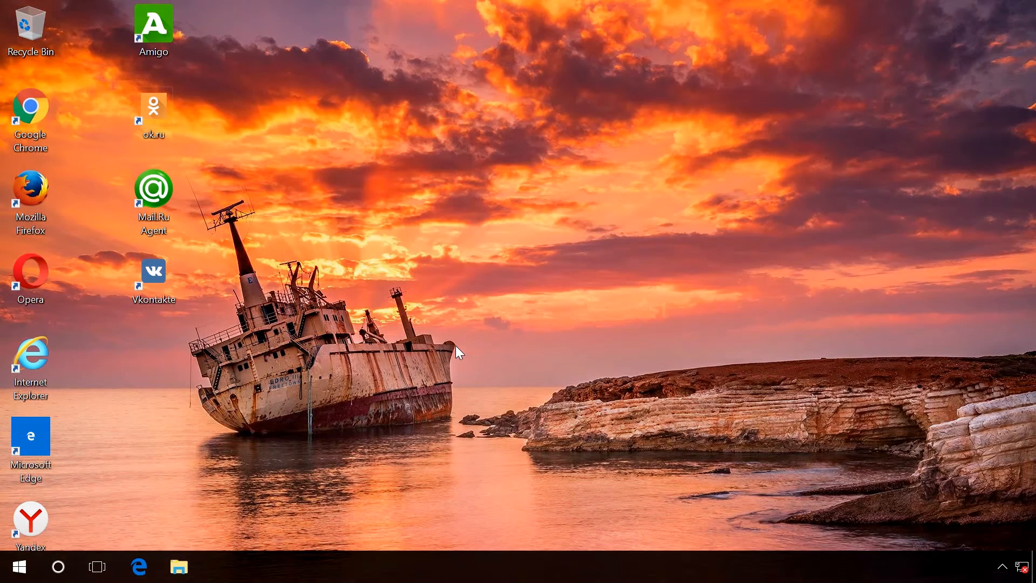
Open Task Scheduler from the Administrative Tools in Control Panel
{"action": "right_click", "coordinate": [20, 567]}
{"action": "left_click", "coordinate": [82, 414]}
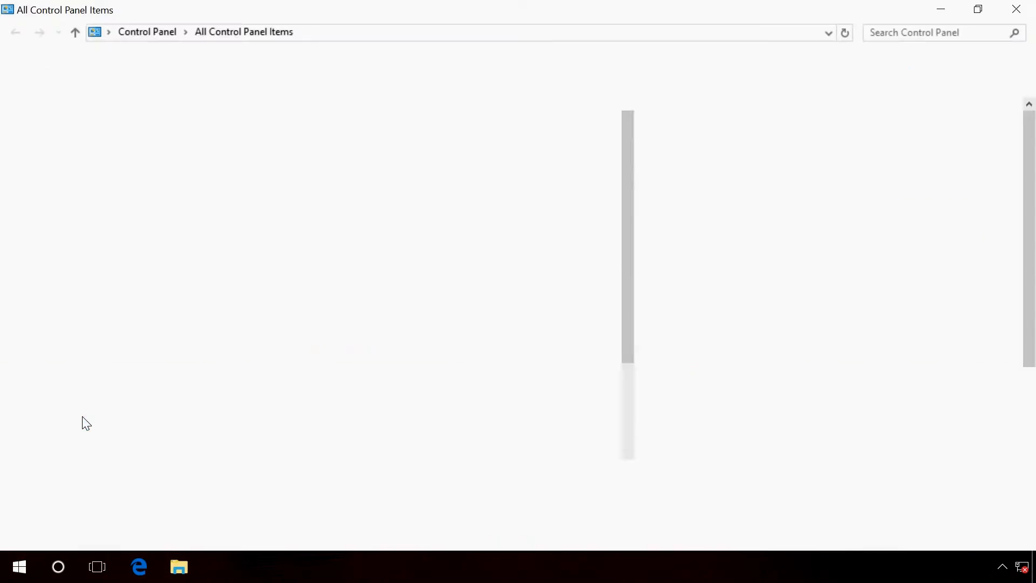
{"action": "left_click", "coordinate": [128, 142]}
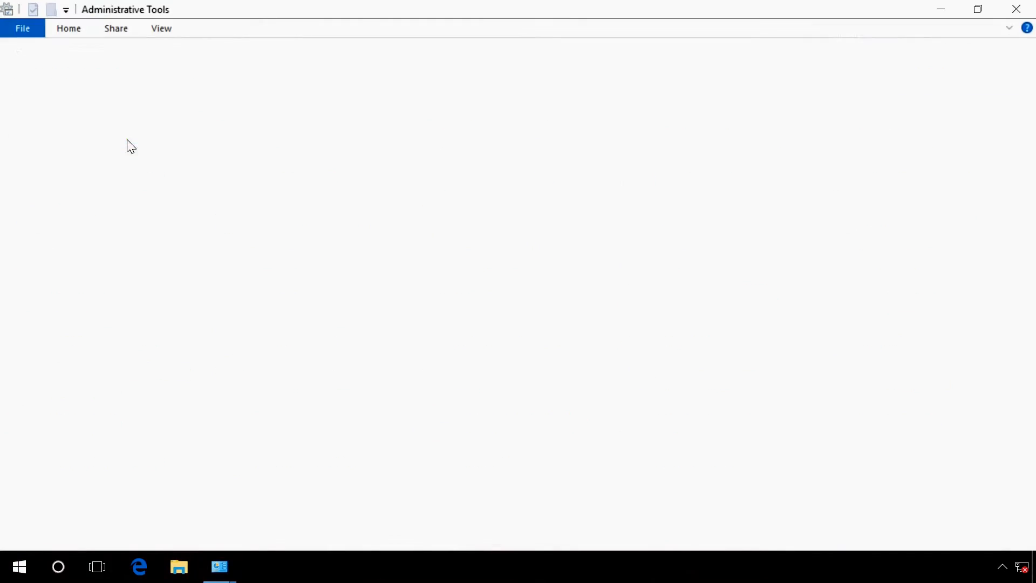
{"action": "left_click", "coordinate": [186, 358]}
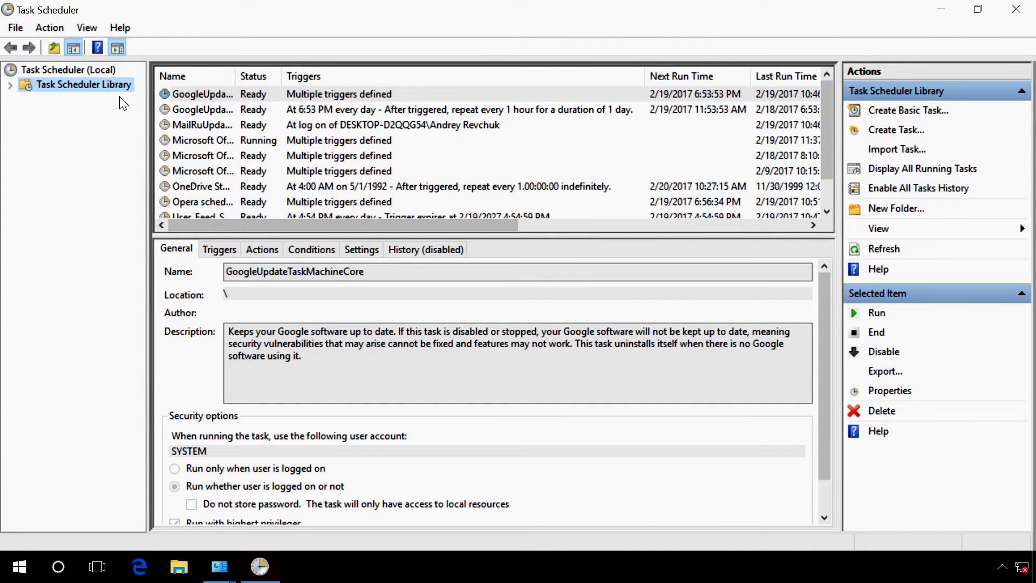
Delete the MailRuUpdater task from the Task Scheduler Library and confirm the deletion
{"action": "left_click_drag", "start_coordinate": [204, 127], "coordinate": [195, 176]}
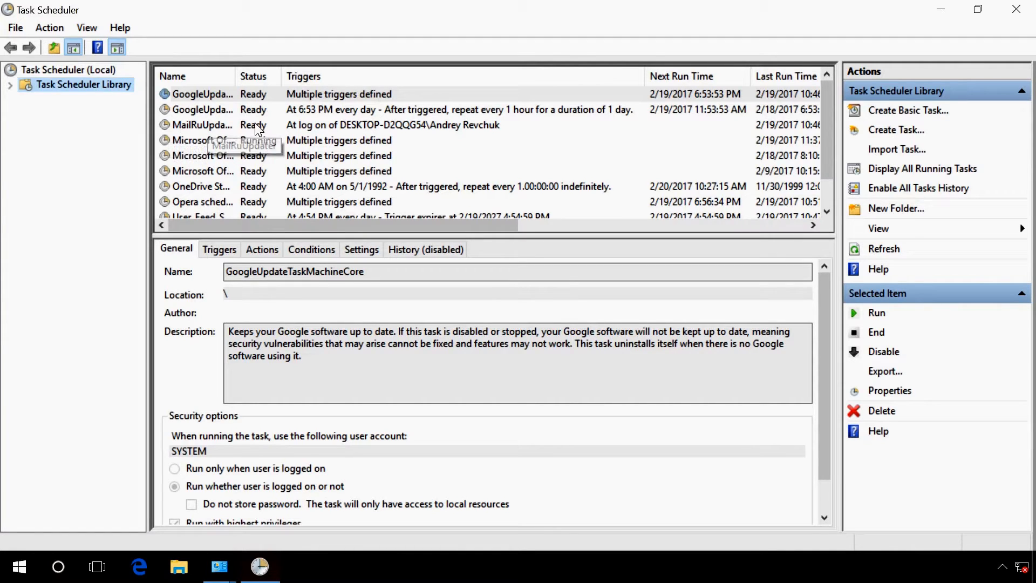
{"action": "right_click", "coordinate": [210, 130]}
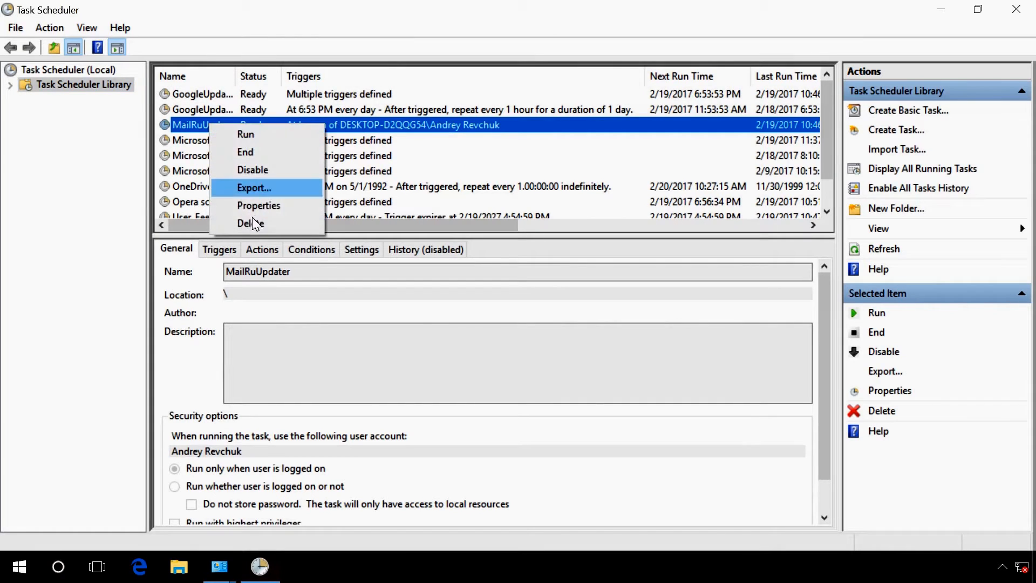
{"action": "left_click", "coordinate": [251, 222]}
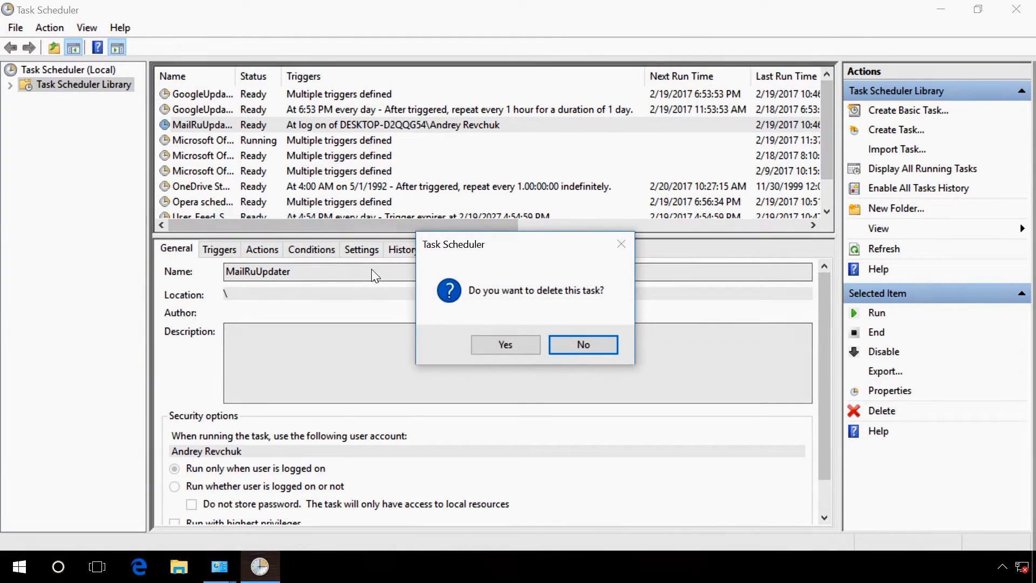
{"action": "left_click", "coordinate": [492, 345]}
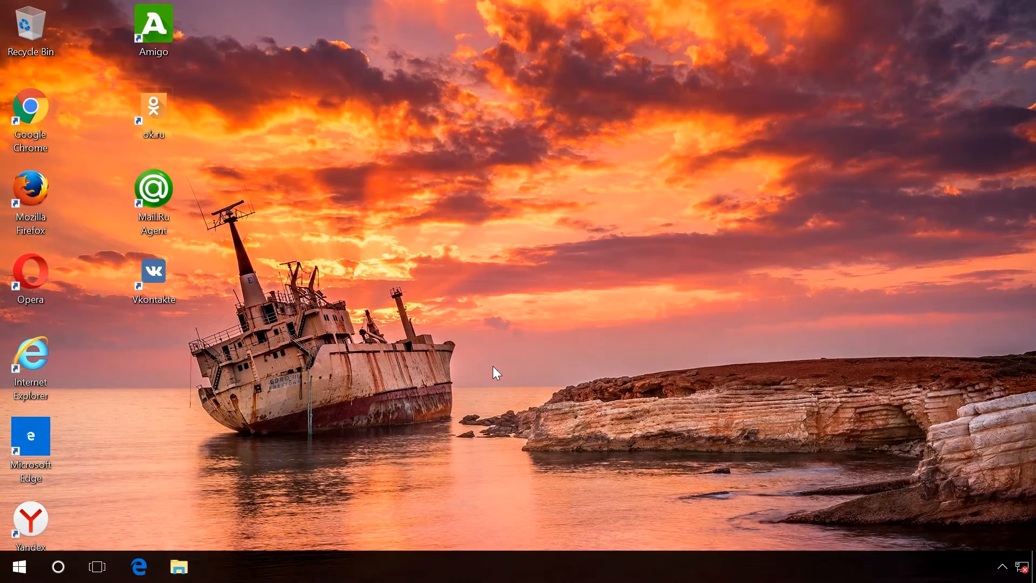
Open Programs and Features from Control Panel and sort the installed programs by installation date, newest first
{"action": "right_click", "coordinate": [6, 561]}
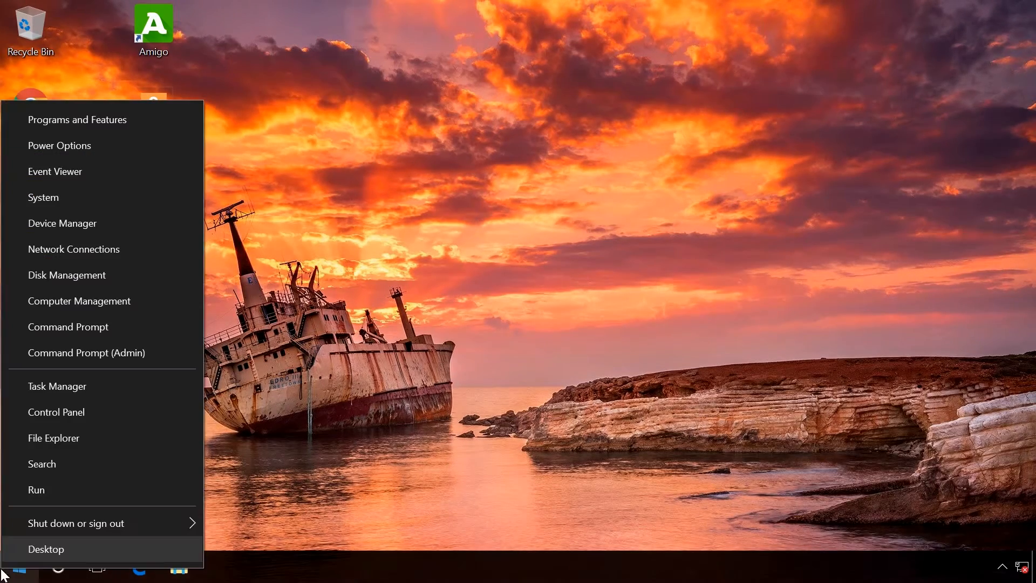
{"action": "left_click", "coordinate": [89, 412]}
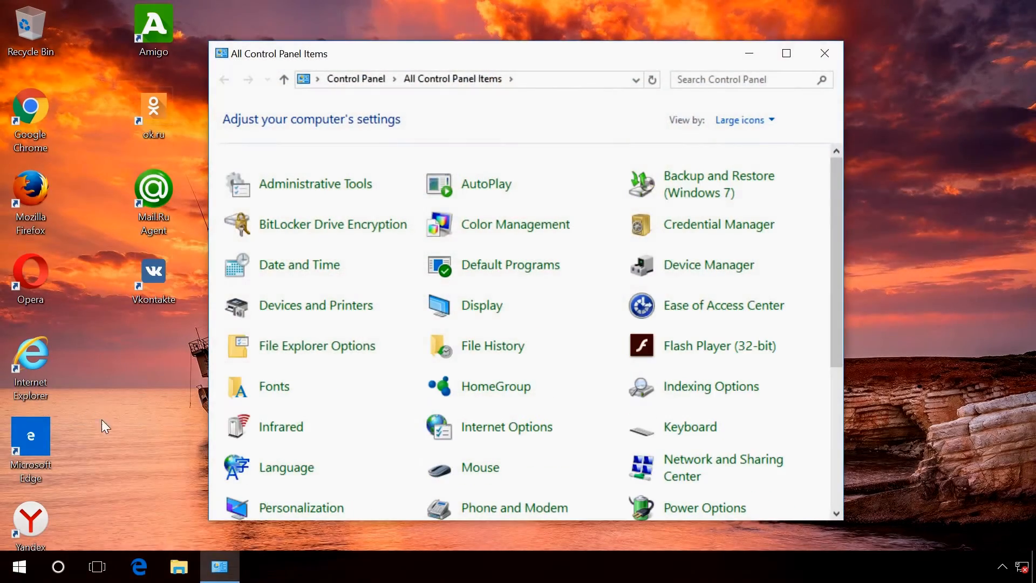
{"action": "left_click", "coordinate": [787, 54]}
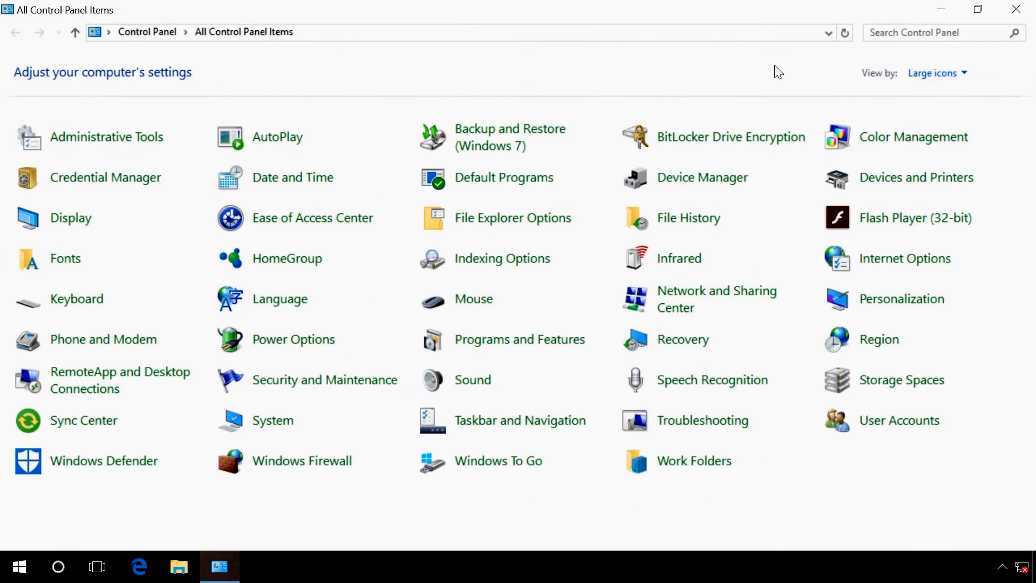
{"action": "left_click", "coordinate": [518, 341]}
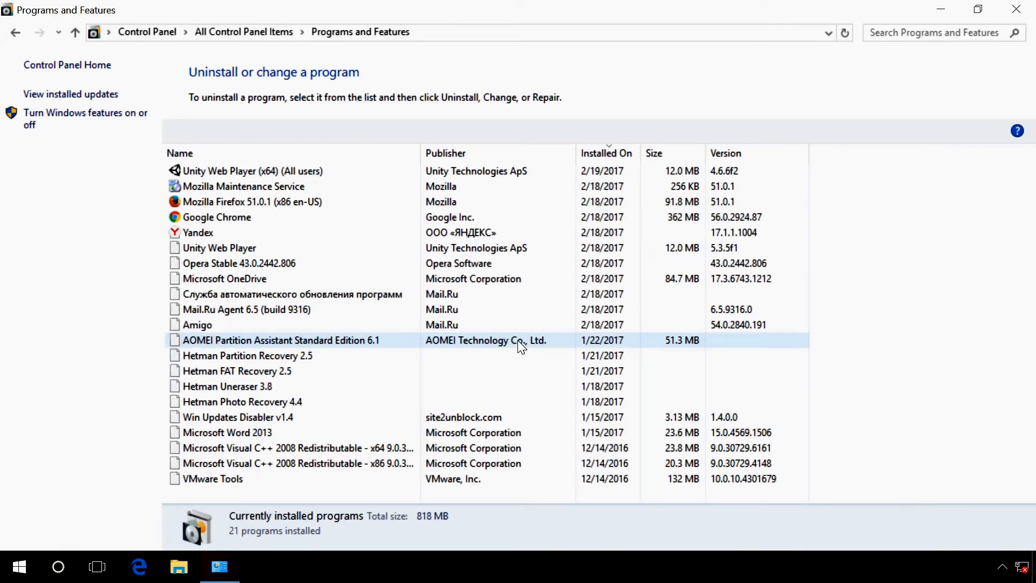
{"action": "left_click", "coordinate": [621, 152]}
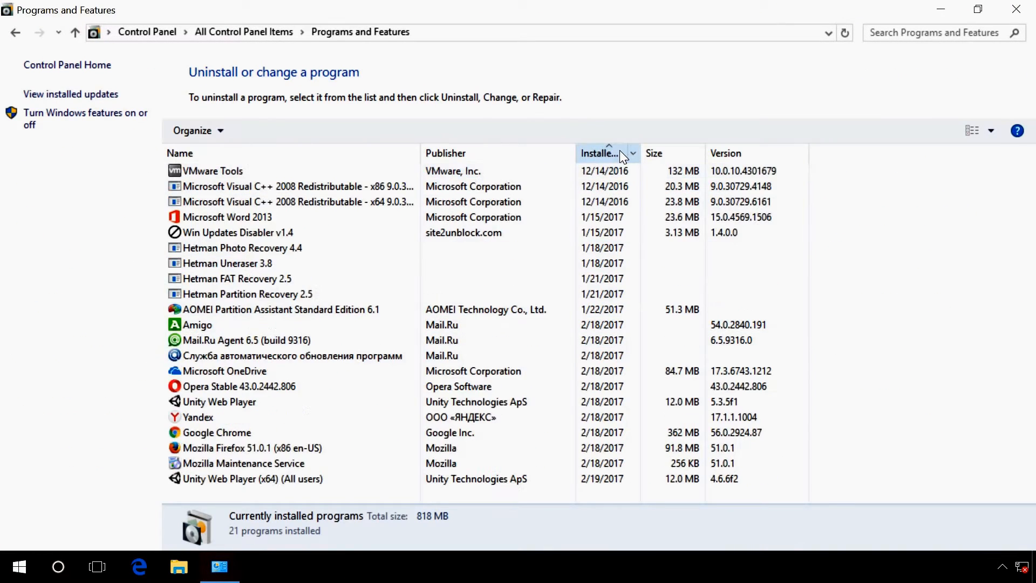
{"action": "left_click", "coordinate": [621, 151]}
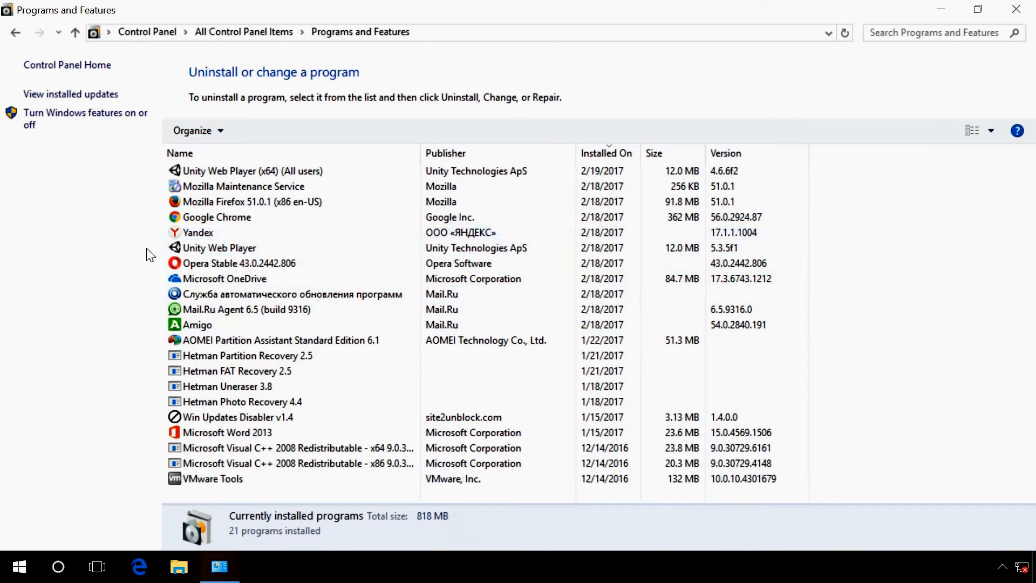
Uninstall the Unity Web Player entry with version 5.3.5f1 and complete its uninstaller
{"action": "right_click", "coordinate": [199, 248]}
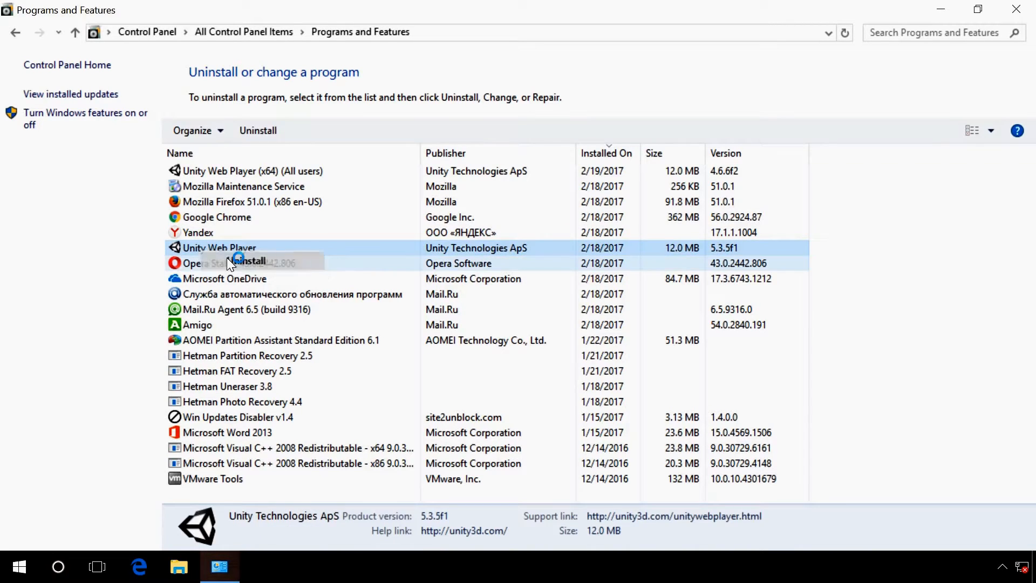
{"action": "left_click", "coordinate": [227, 257]}
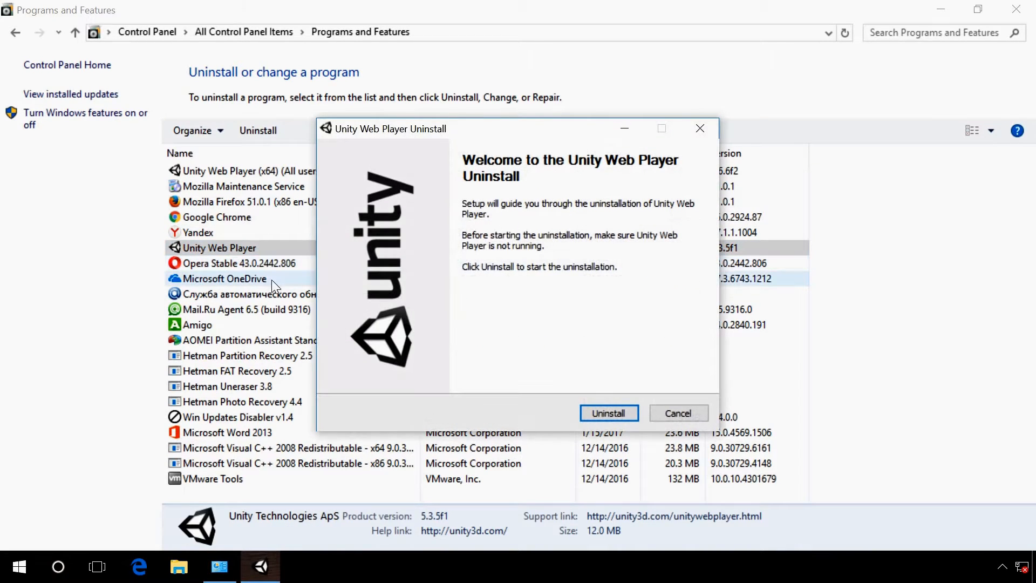
{"action": "left_click", "coordinate": [591, 409]}
{"action": "left_click", "coordinate": [592, 409]}
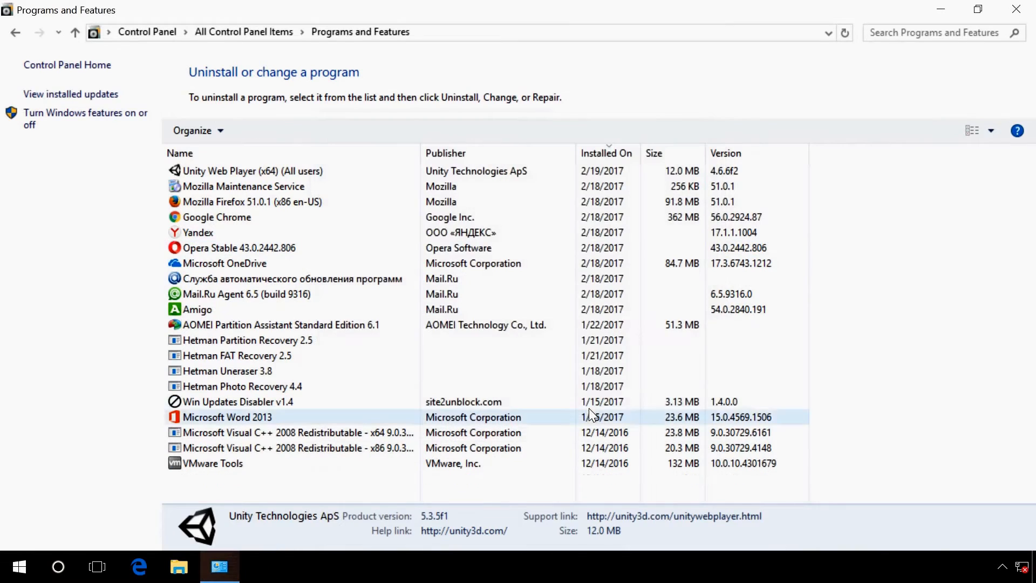
Uninstall the Mail.Ru program "Служба автоматического обновления программ" and confirm its removal
{"action": "right_click", "coordinate": [227, 278]}
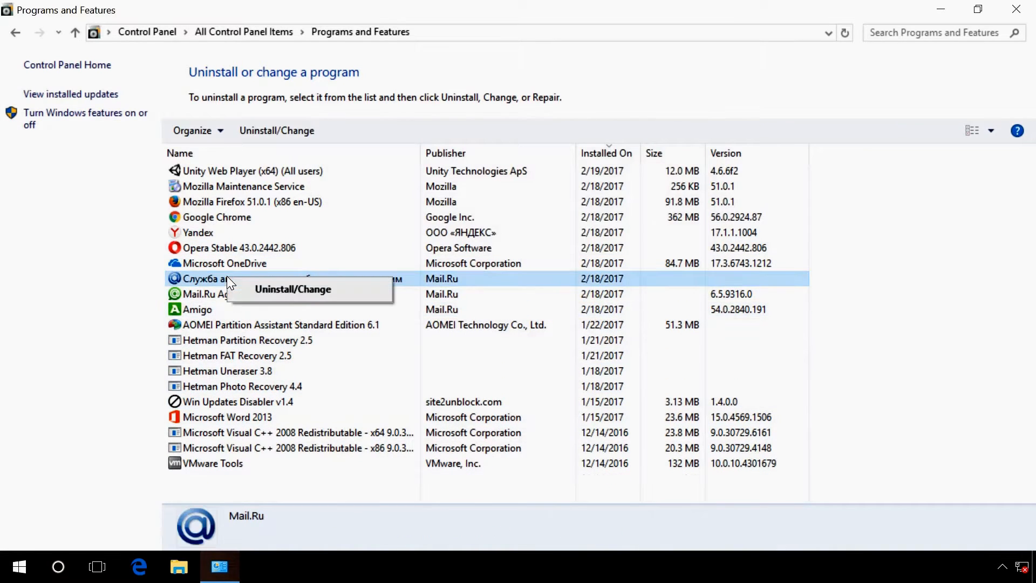
{"action": "left_click", "coordinate": [291, 289]}
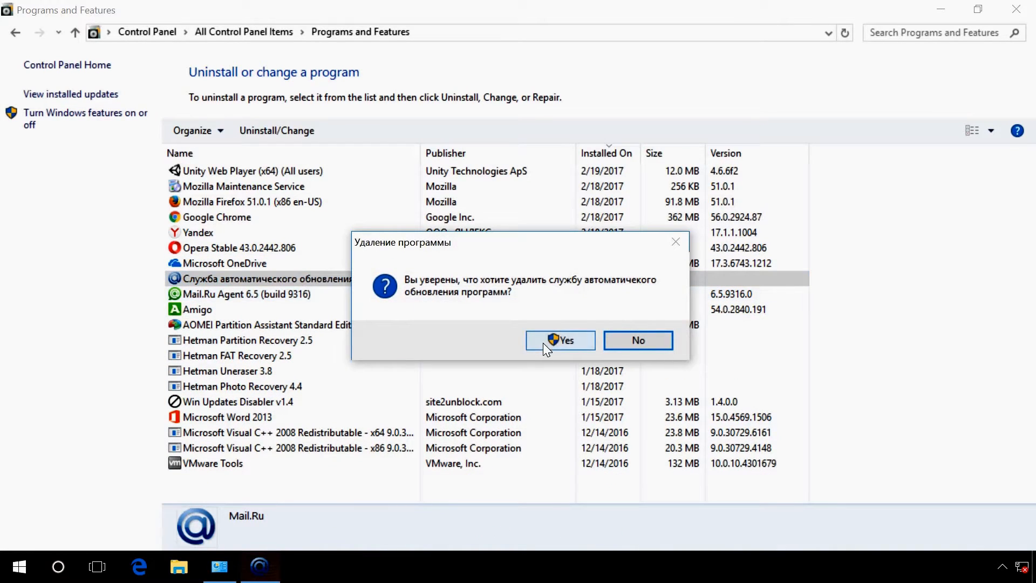
{"action": "left_click", "coordinate": [543, 343]}
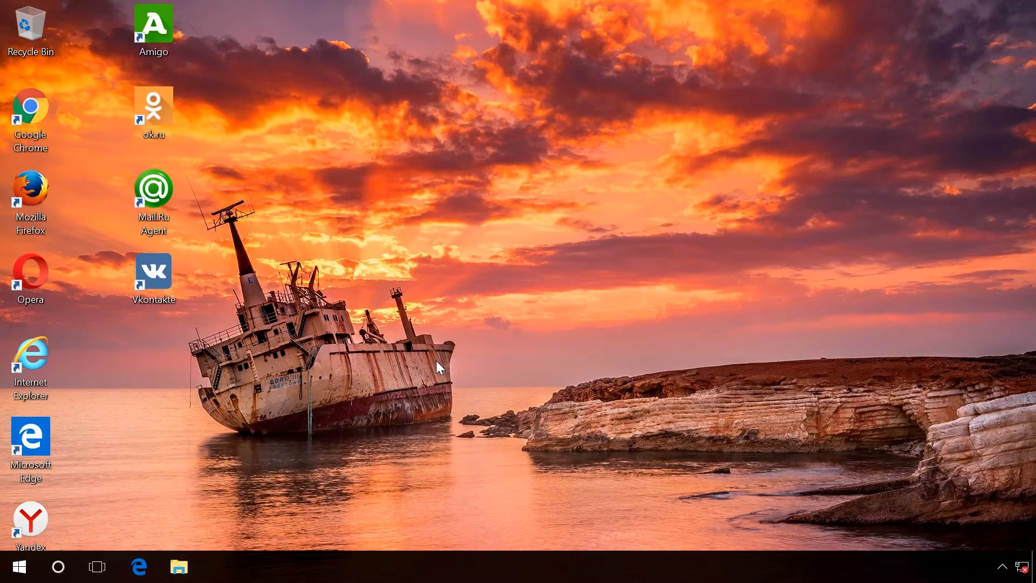
Find the MailRuUpdater.exe process in Task Manager's detailed process list and open its file location
{"action": "key", "text": "ctrl+shift+Escape"}
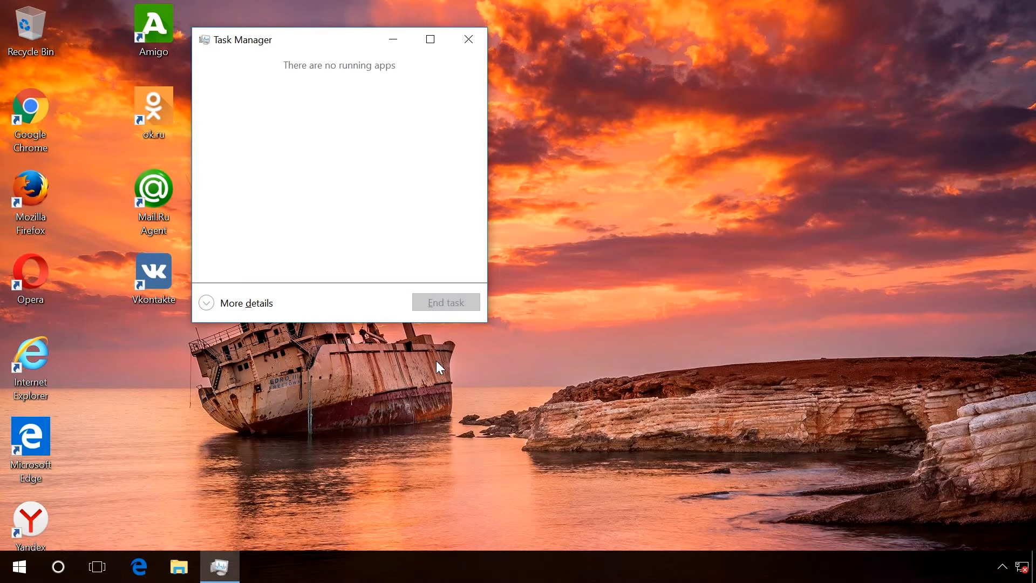
{"action": "left_click", "coordinate": [250, 303]}
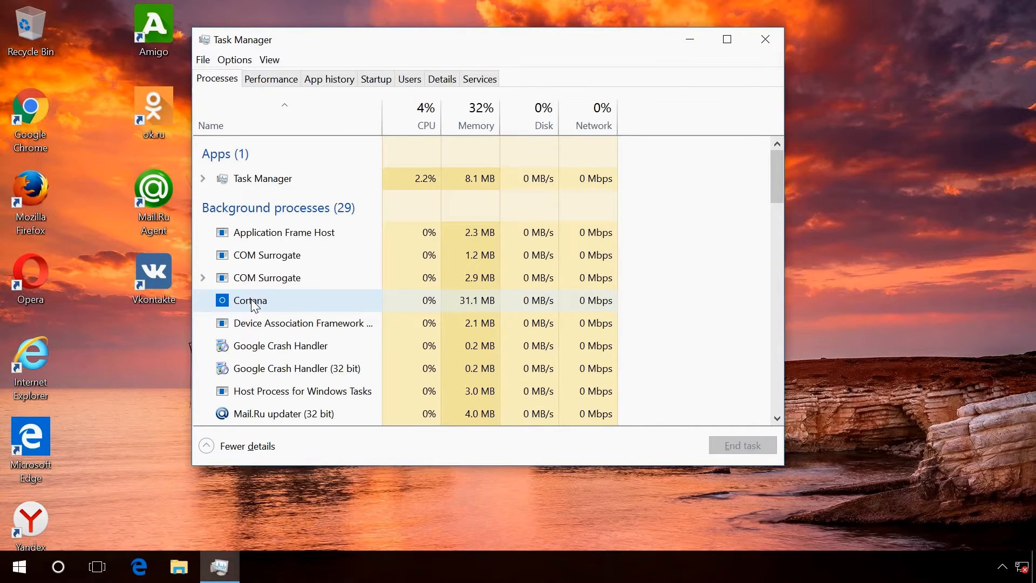
{"action": "left_click", "coordinate": [440, 82]}
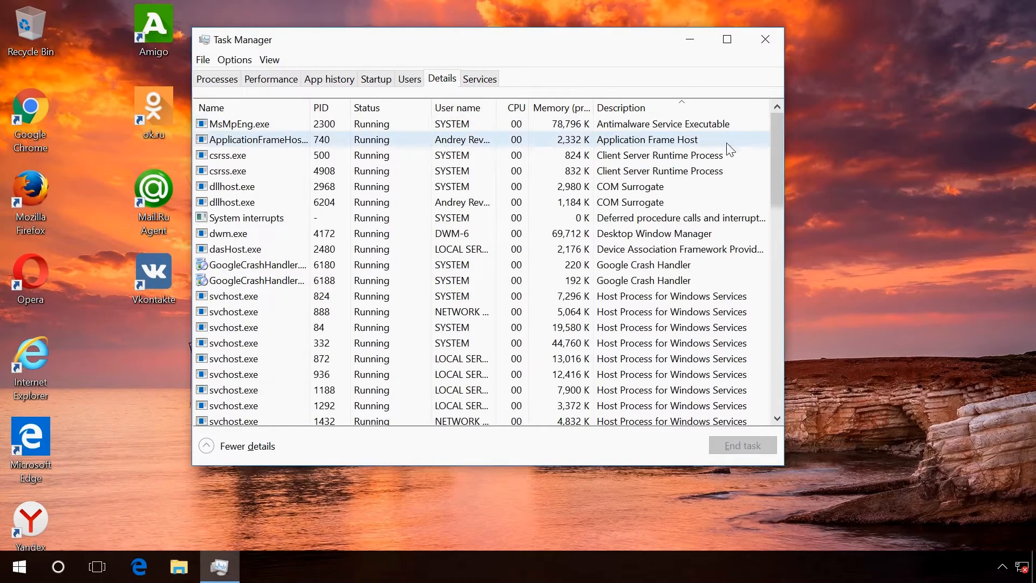
{"action": "left_click_drag", "start_coordinate": [776, 135], "coordinate": [774, 229]}
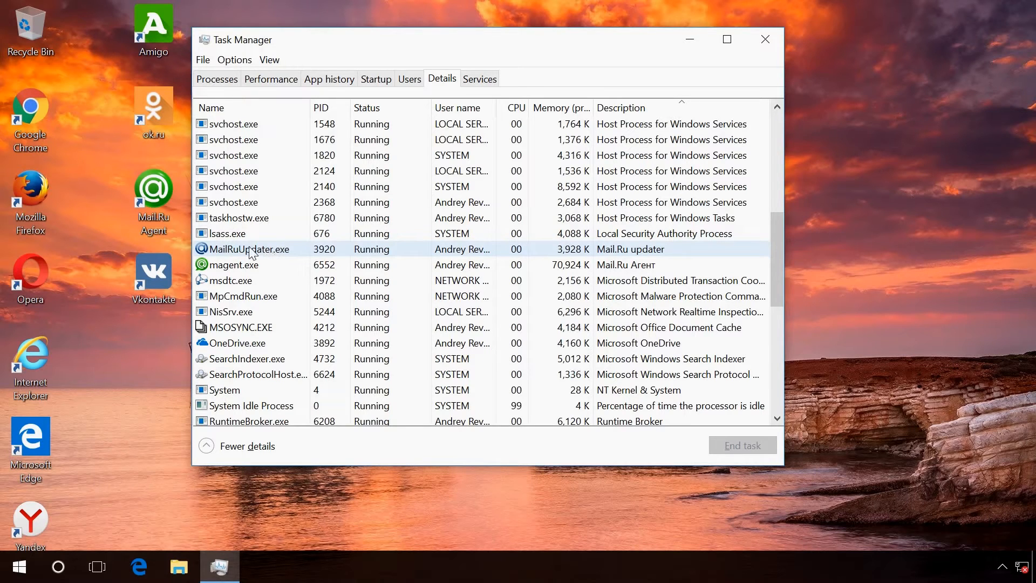
{"action": "right_click", "coordinate": [240, 252]}
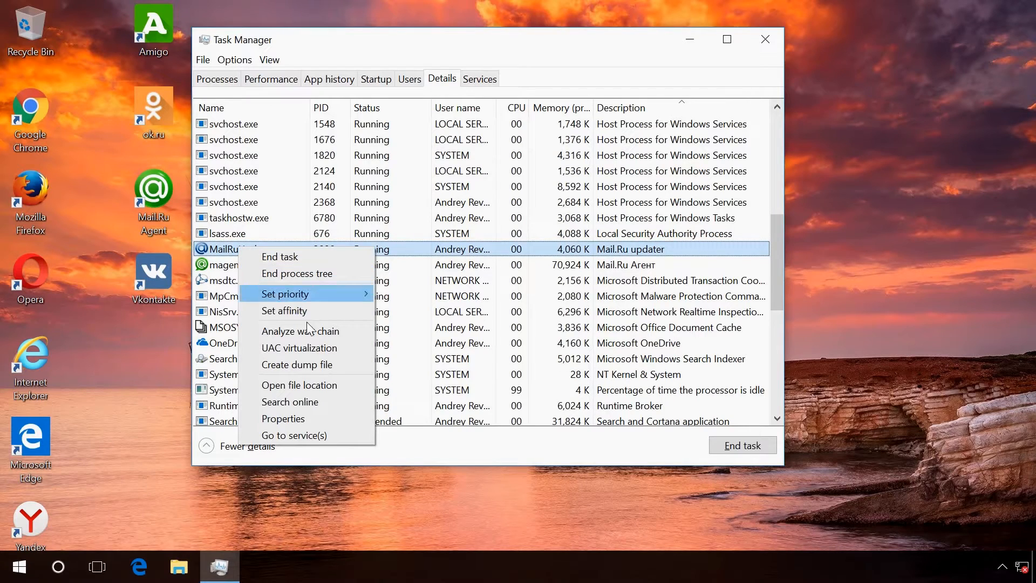
{"action": "left_click", "coordinate": [305, 382]}
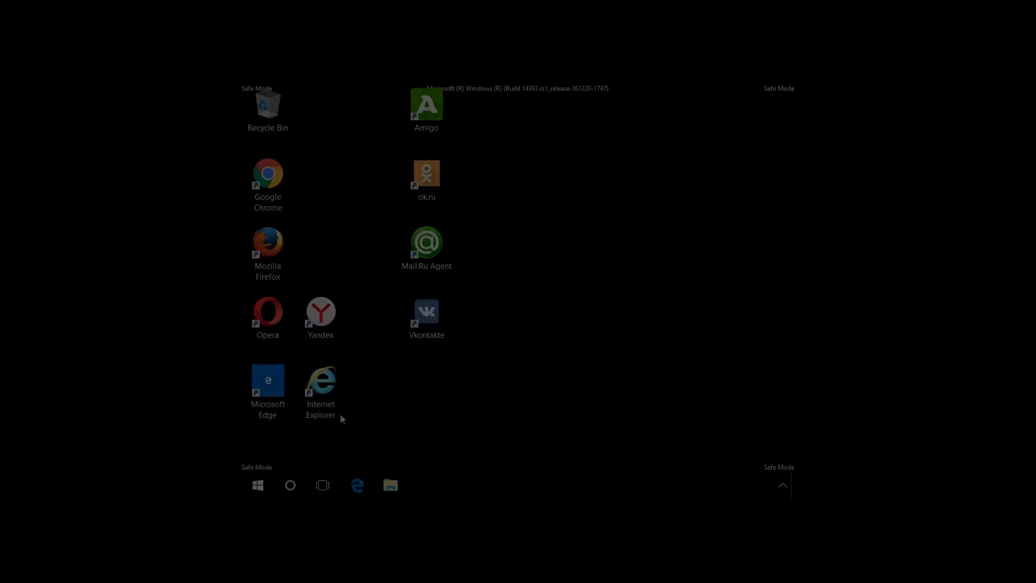
Open File Explorer Options from Control Panel and choose to show hidden files, folders, and drives
{"action": "right_click", "coordinate": [258, 486]}
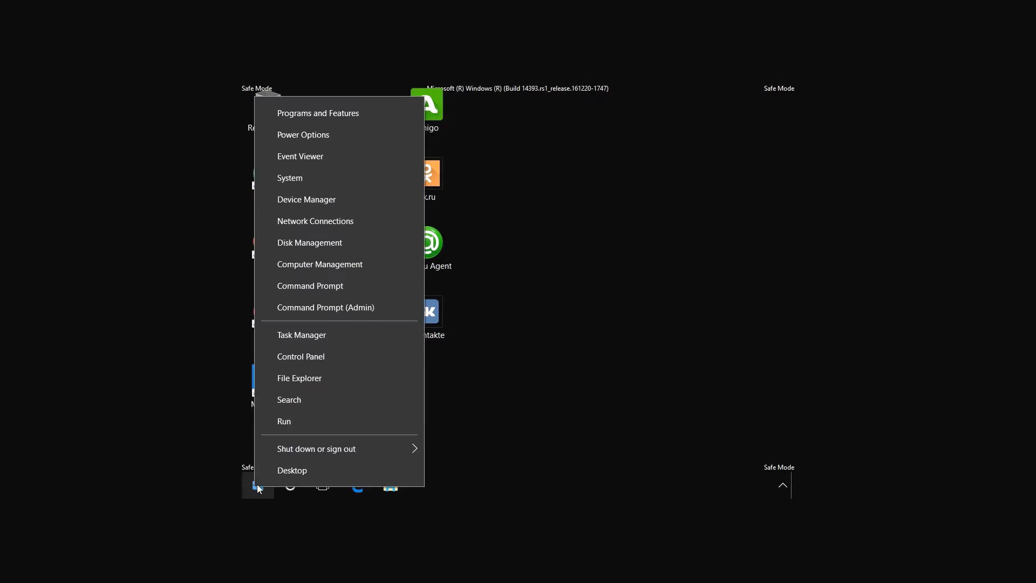
{"action": "left_click", "coordinate": [306, 357]}
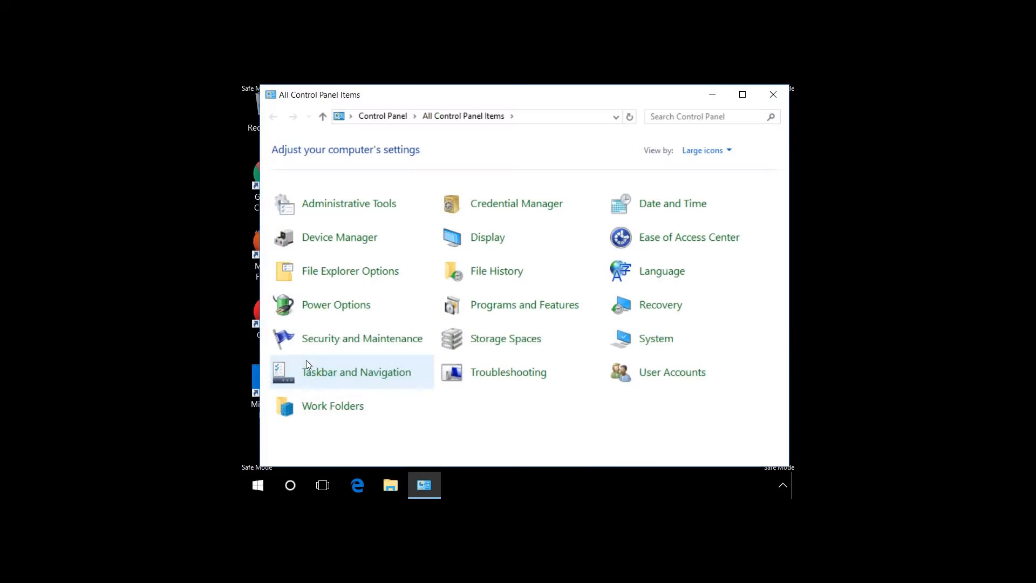
{"action": "left_click", "coordinate": [356, 274]}
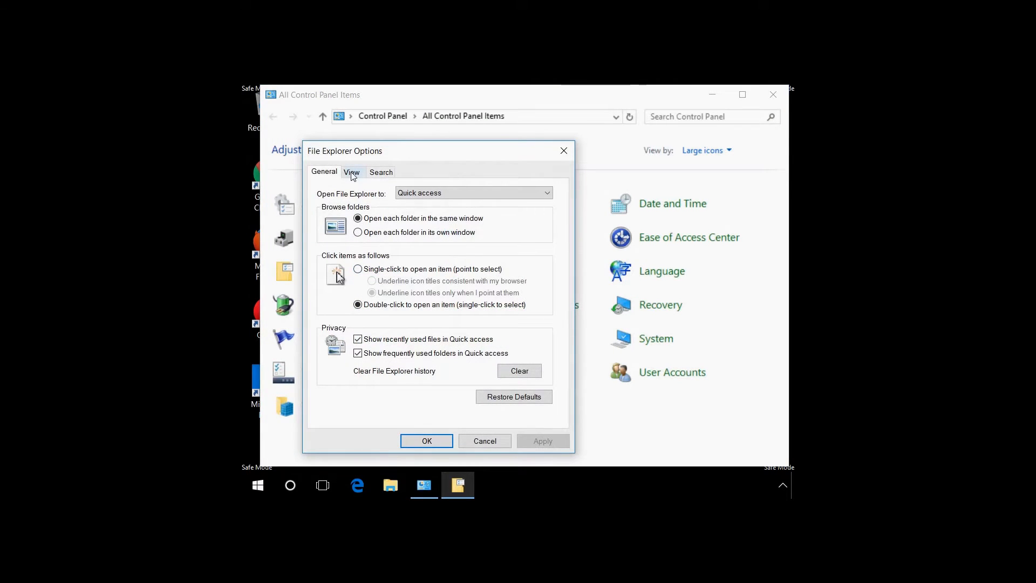
{"action": "left_click", "coordinate": [351, 173]}
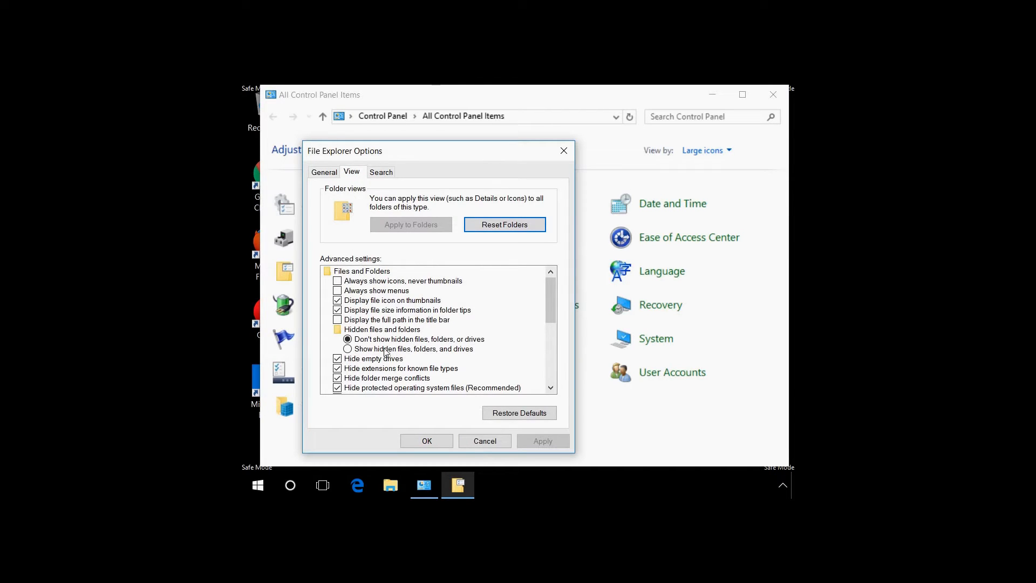
{"action": "left_click", "coordinate": [367, 351]}
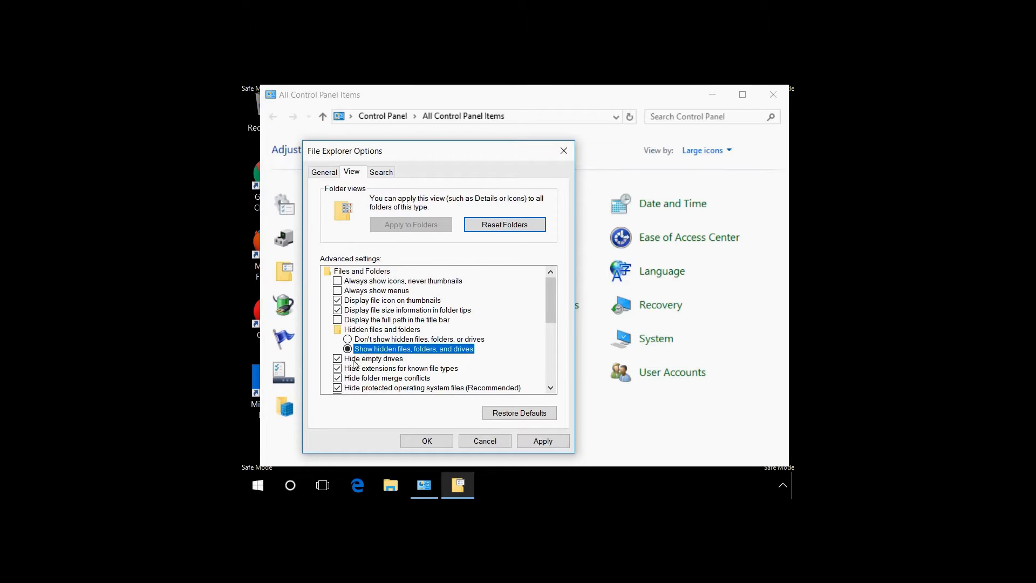
Turn off hiding of protected operating system files, accept the warning, apply the options and close Control Panel
{"action": "left_click", "coordinate": [338, 388]}
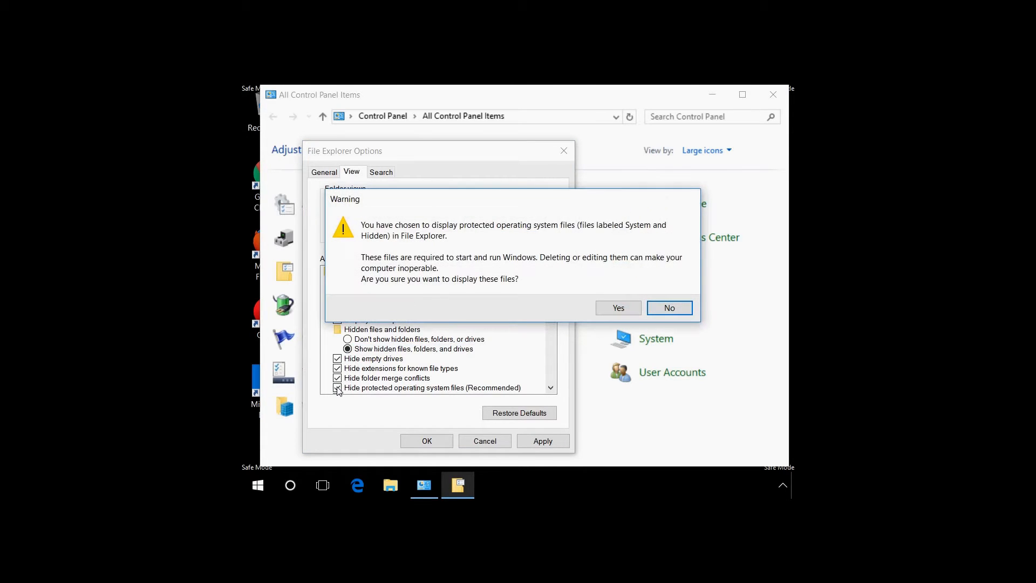
{"action": "left_click", "coordinate": [619, 309]}
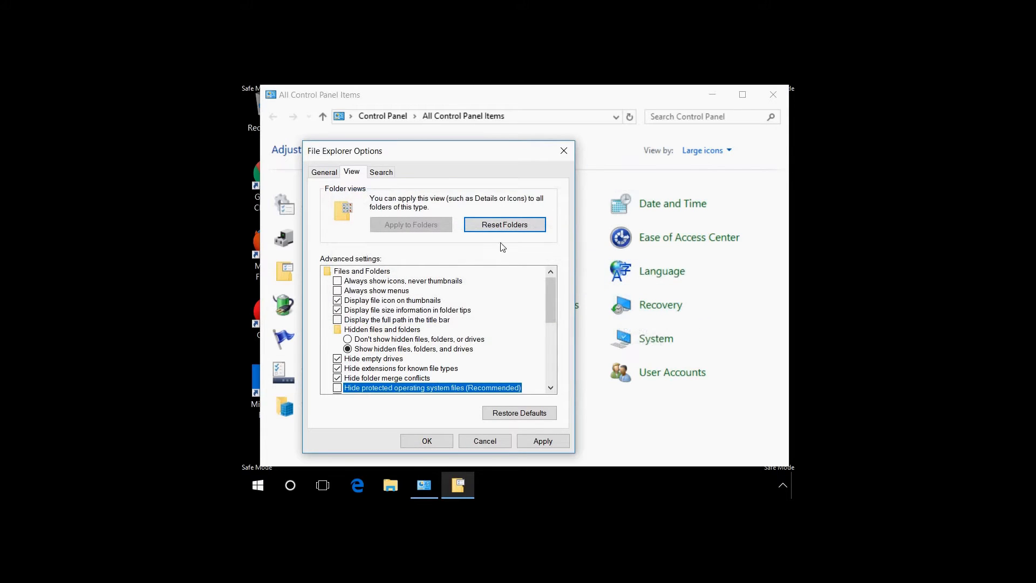
{"action": "left_click", "coordinate": [527, 442]}
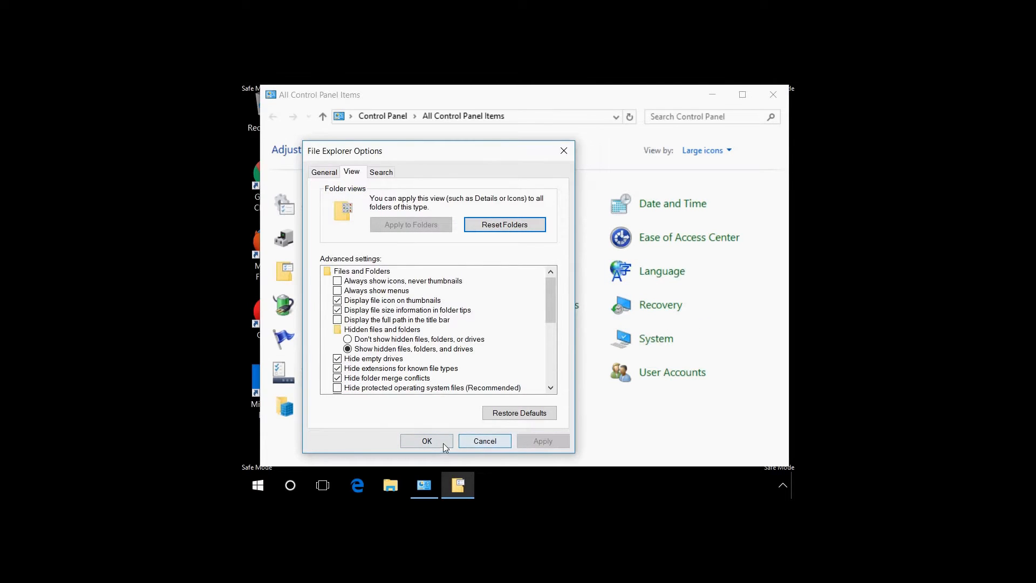
{"action": "left_click", "coordinate": [426, 441]}
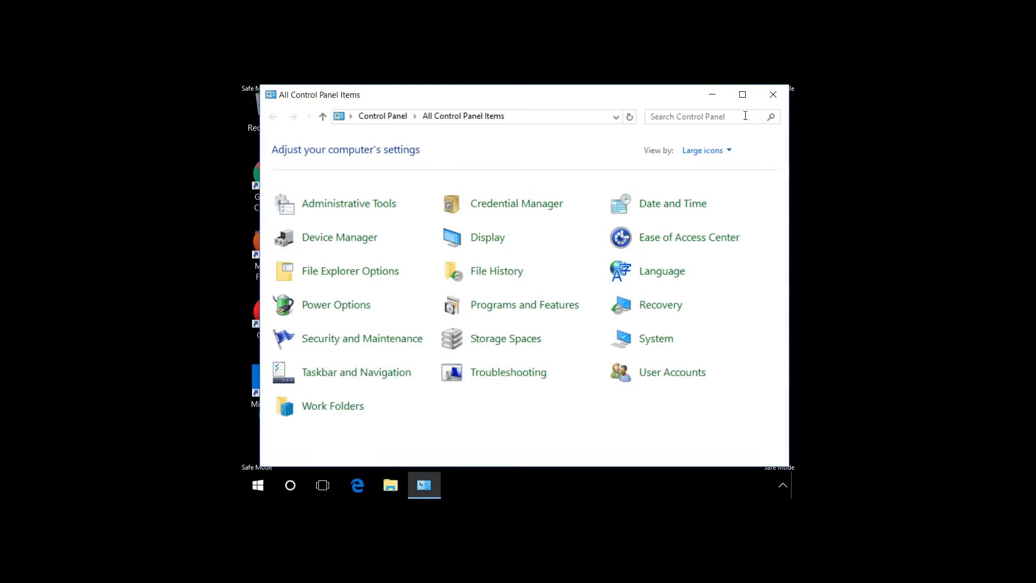
{"action": "left_click", "coordinate": [775, 95]}
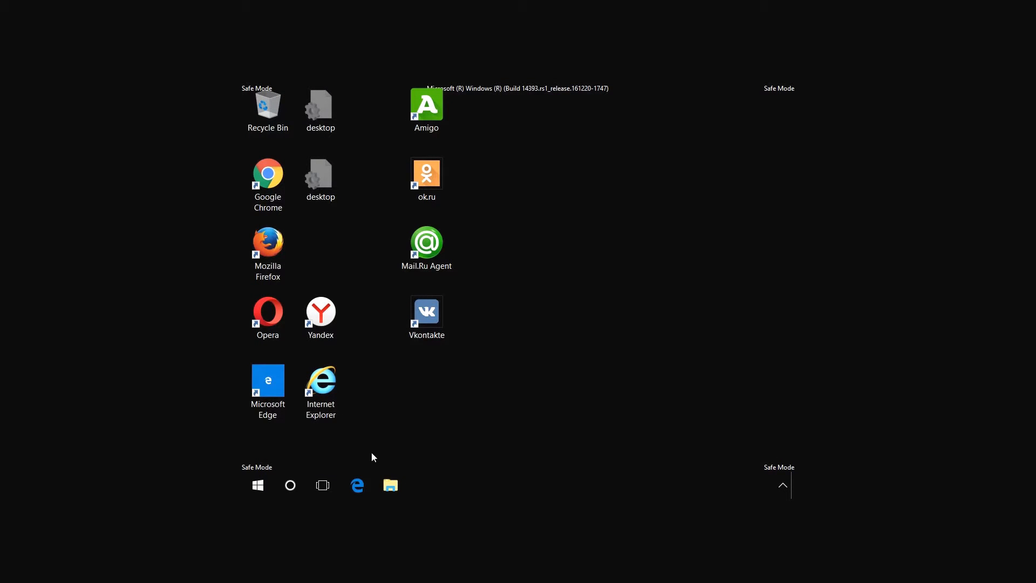
Browse in File Explorer to the AppData\Local folder of the user's profile on Local Disk (C:)
{"action": "left_click", "coordinate": [391, 485]}
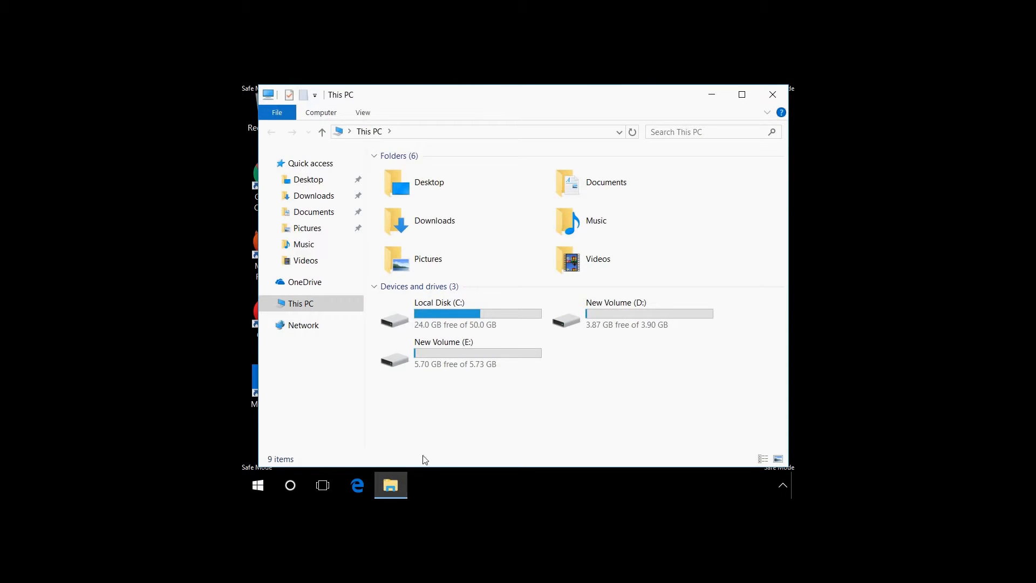
{"action": "double_click", "coordinate": [442, 317]}
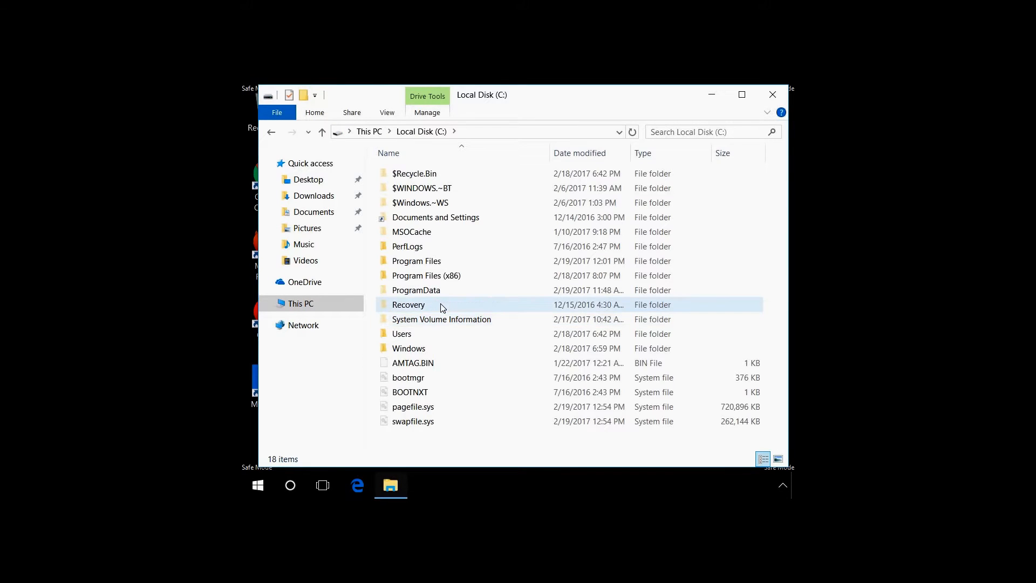
{"action": "double_click", "coordinate": [421, 334]}
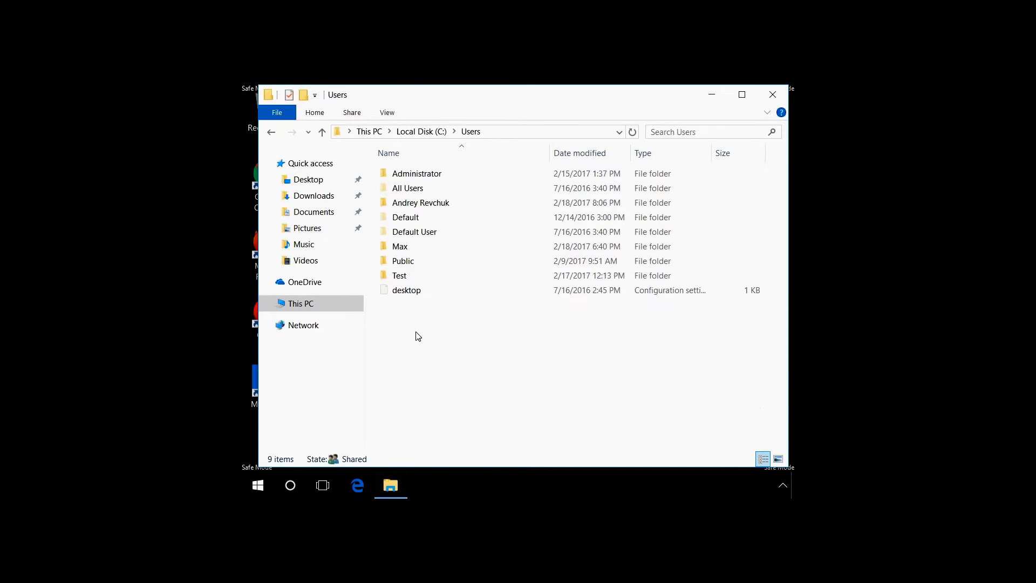
{"action": "double_click", "coordinate": [425, 207]}
{"action": "double_click", "coordinate": [416, 175]}
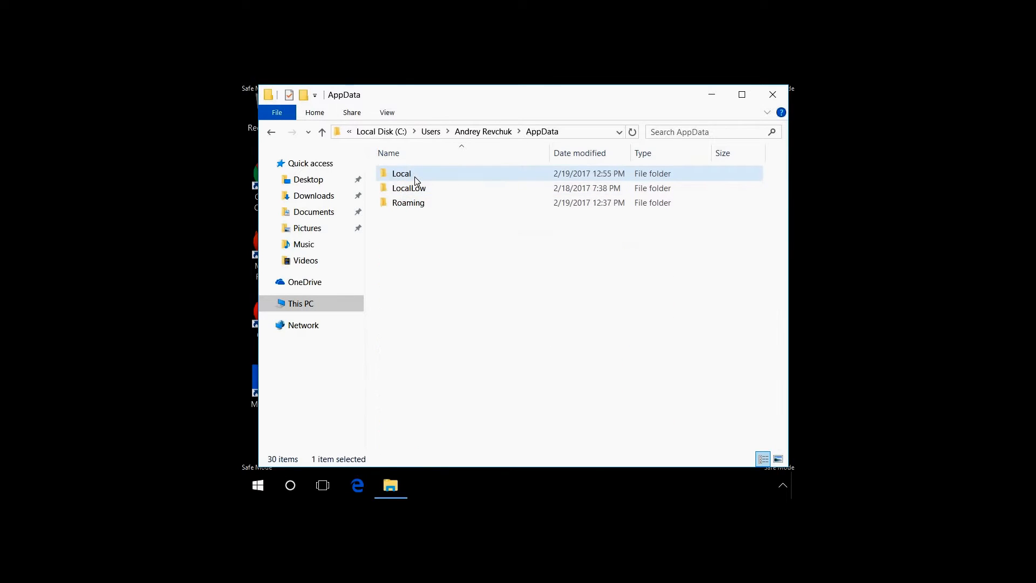
{"action": "double_click", "coordinate": [413, 178]}
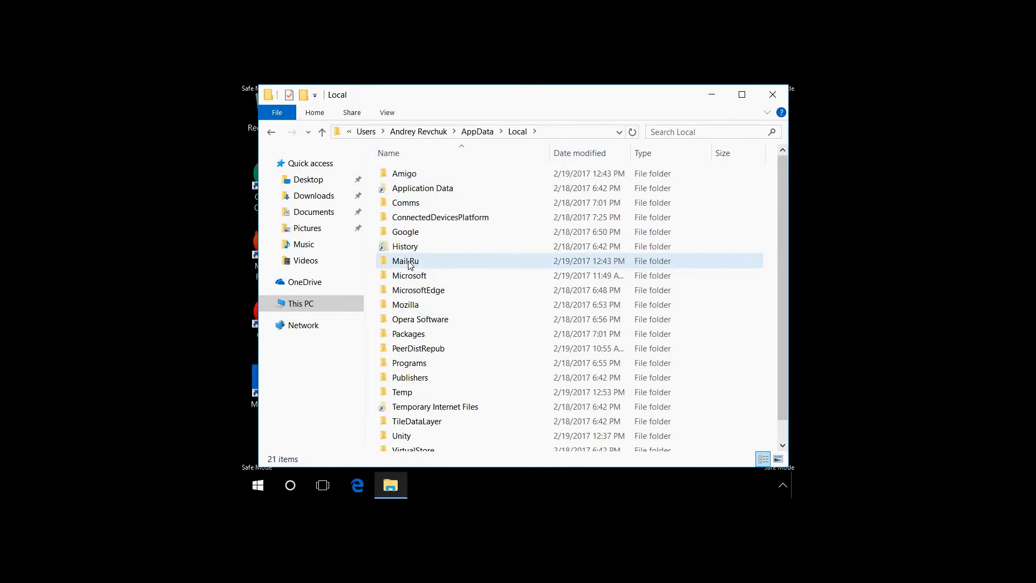
Permanently delete the Mail.Ru folder from AppData\Local, confirm the deletion and close File Explorer
{"action": "left_click", "coordinate": [409, 263]}
{"action": "key", "text": "shift+Delete"}
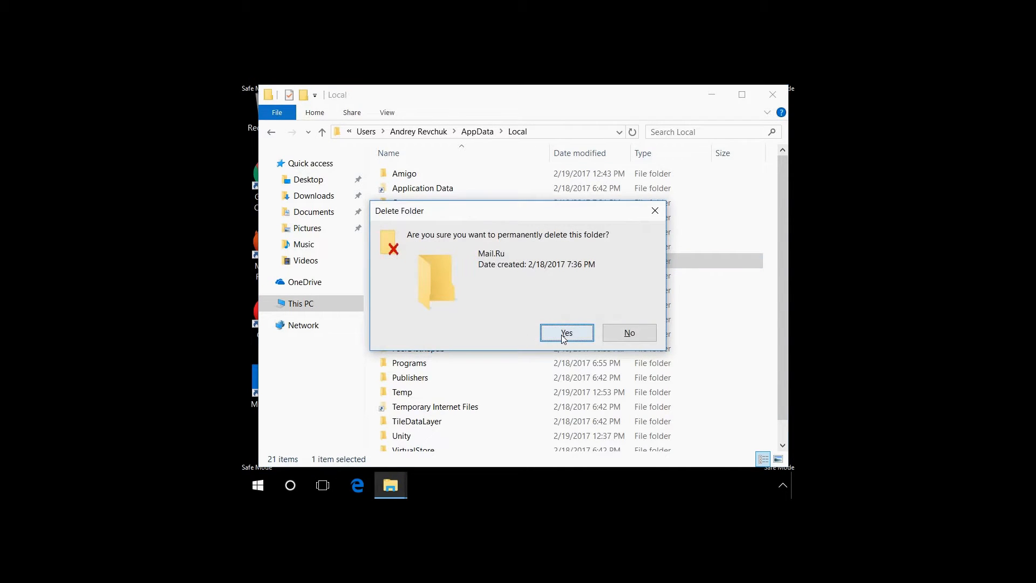
{"action": "left_click", "coordinate": [565, 334]}
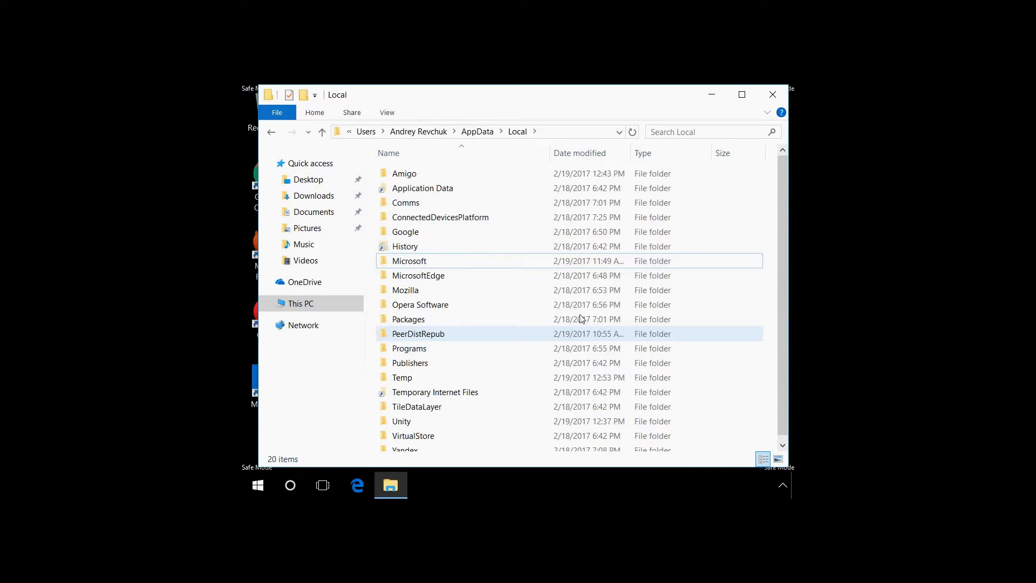
{"action": "left_click", "coordinate": [773, 94]}
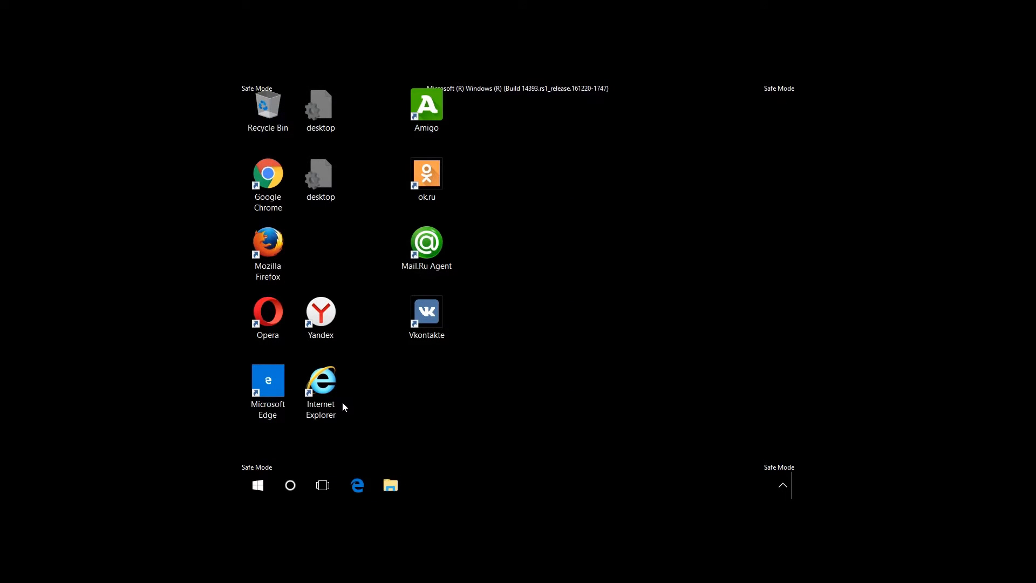
Disable the Mail.Ru updater startup entry in Task Manager
{"action": "key", "text": "ctrl+shift+Escape"}
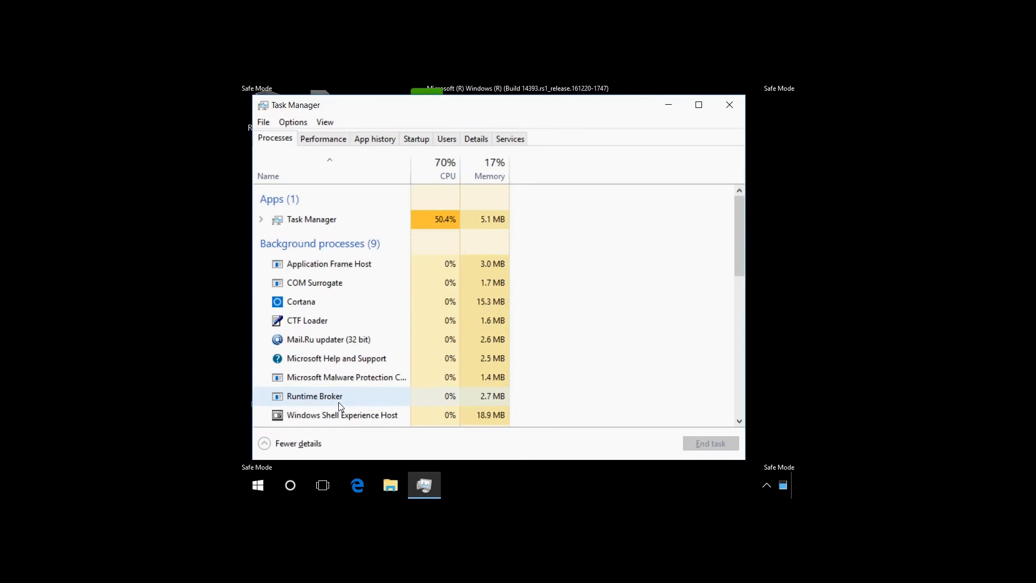
{"action": "left_click", "coordinate": [424, 140]}
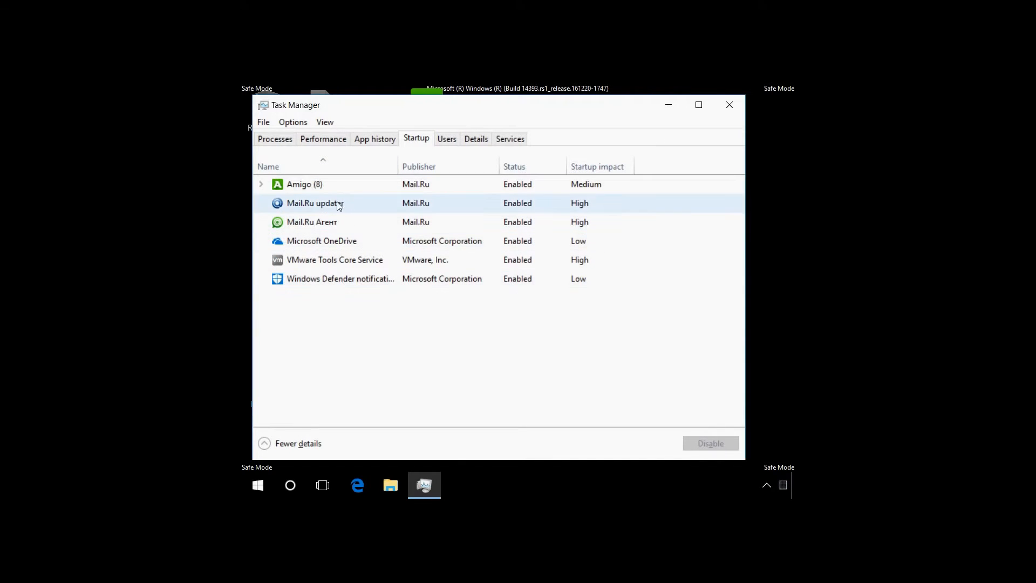
{"action": "left_click", "coordinate": [312, 205]}
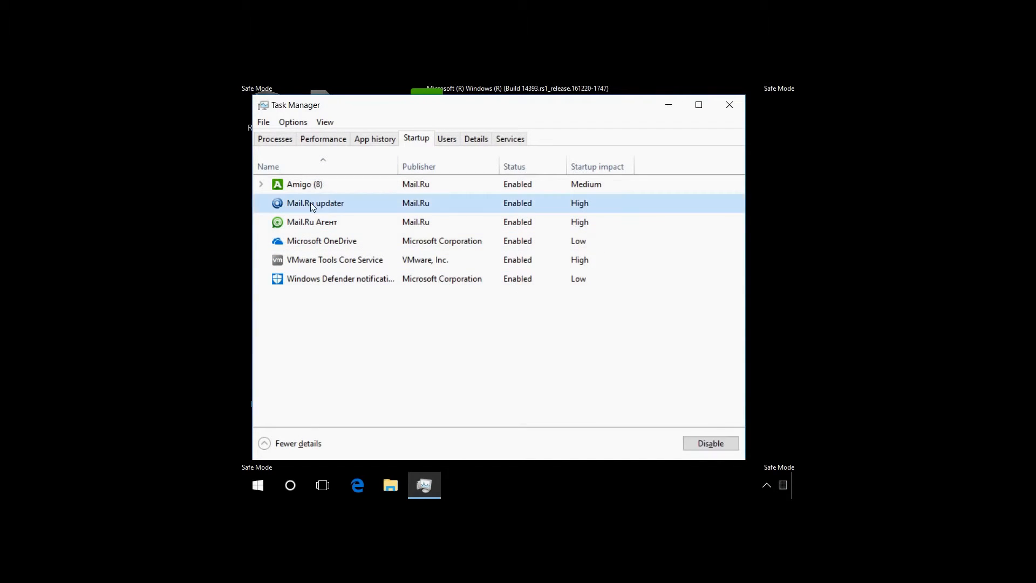
{"action": "left_click", "coordinate": [704, 441]}
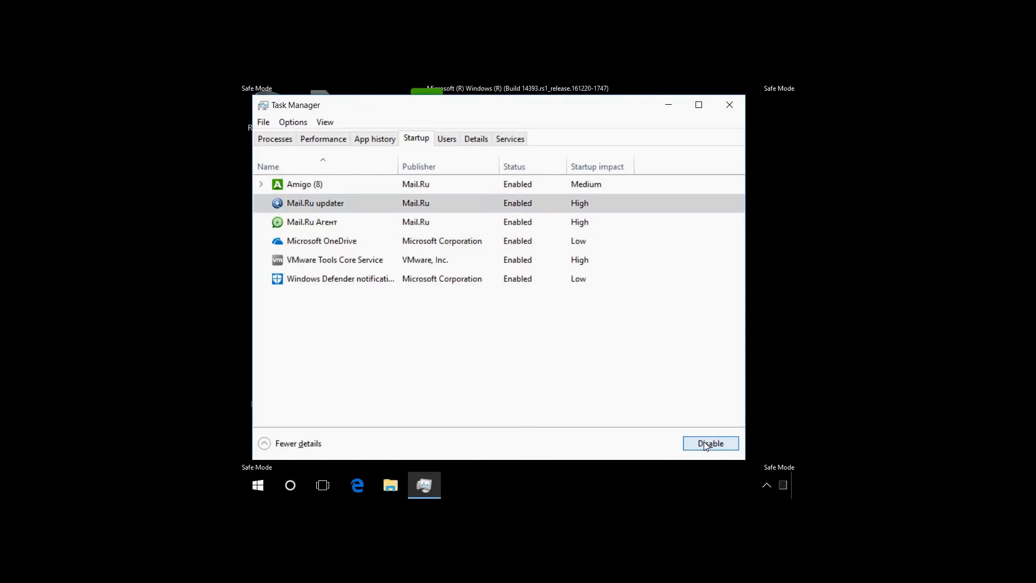
Open the file location of the Mail.Ru updater startup entry, permanently delete MailRuUpdater and close the folder
{"action": "right_click", "coordinate": [326, 202]}
{"action": "left_click", "coordinate": [367, 231]}
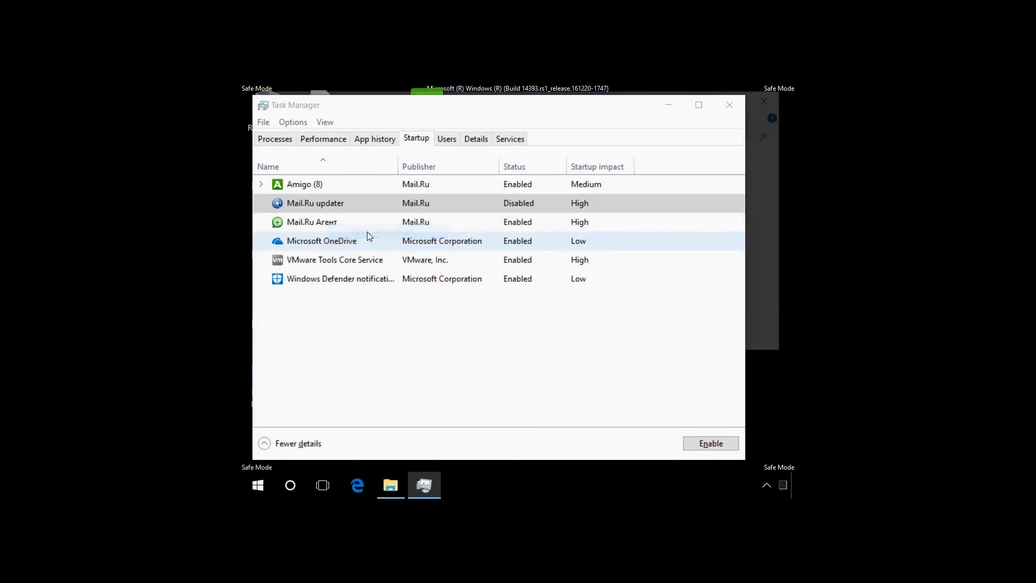
{"action": "left_click", "coordinate": [678, 108]}
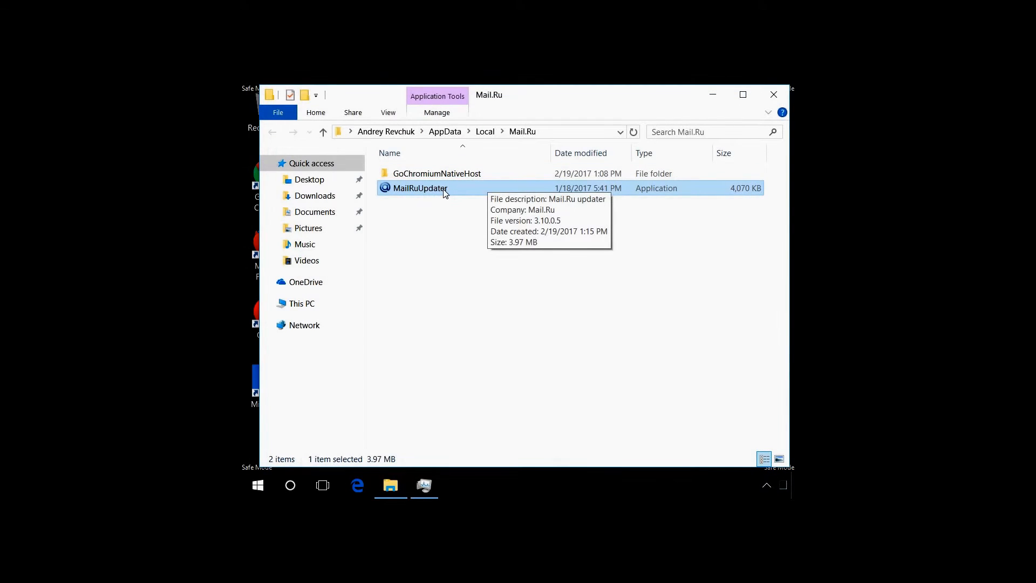
{"action": "key", "text": "shift+Delete"}
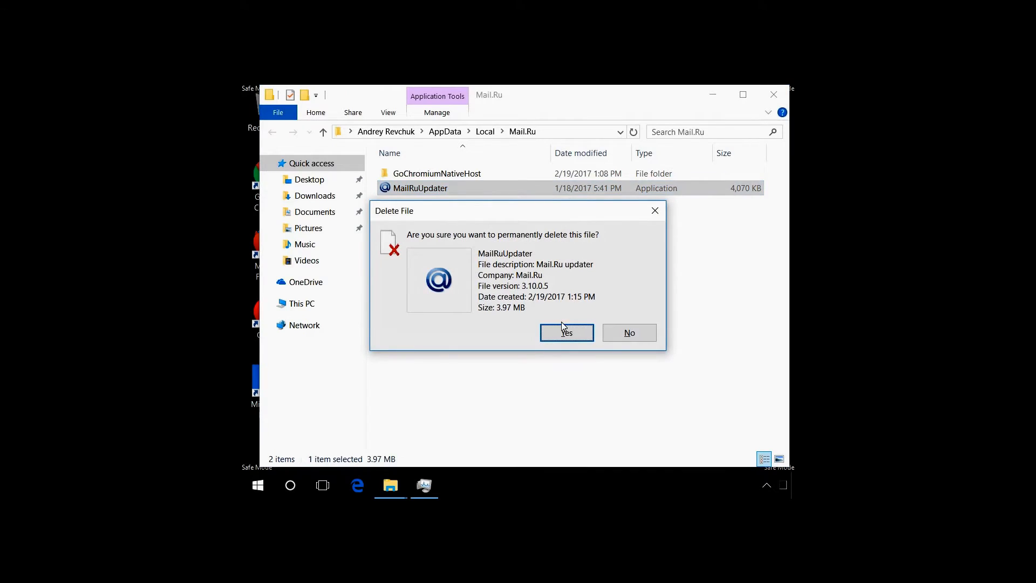
{"action": "left_click", "coordinate": [564, 327]}
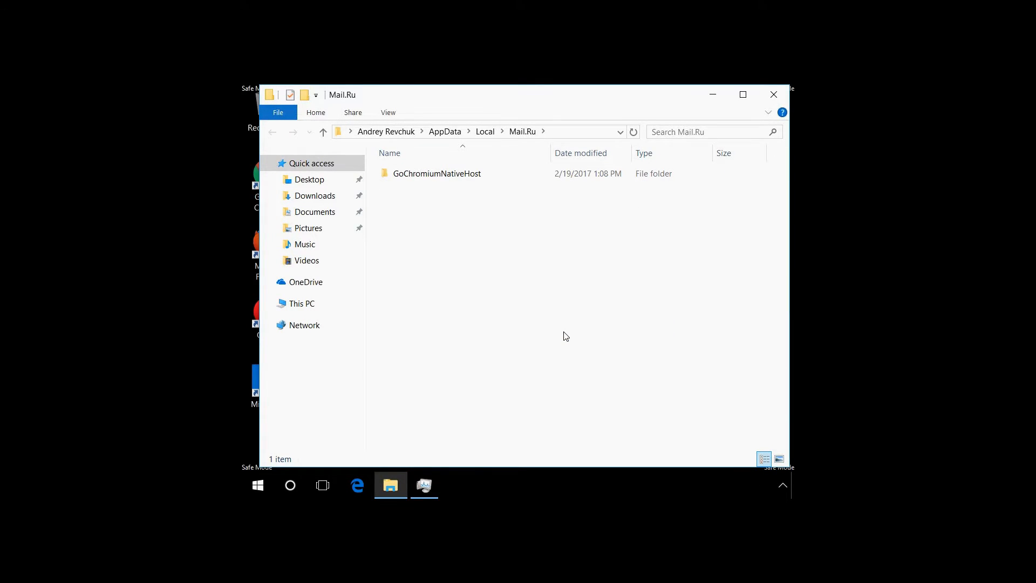
{"action": "left_click", "coordinate": [774, 95]}
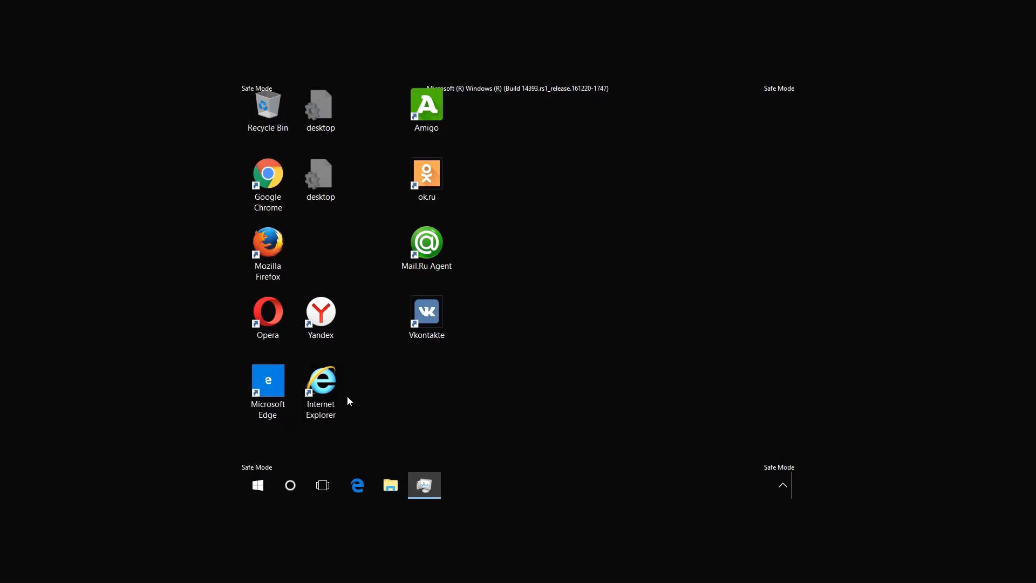
Launch Registry Editor with the regedit command and expand the HKEY_CURRENT_USER\SOFTWARE key
{"action": "key", "text": "super+r"}
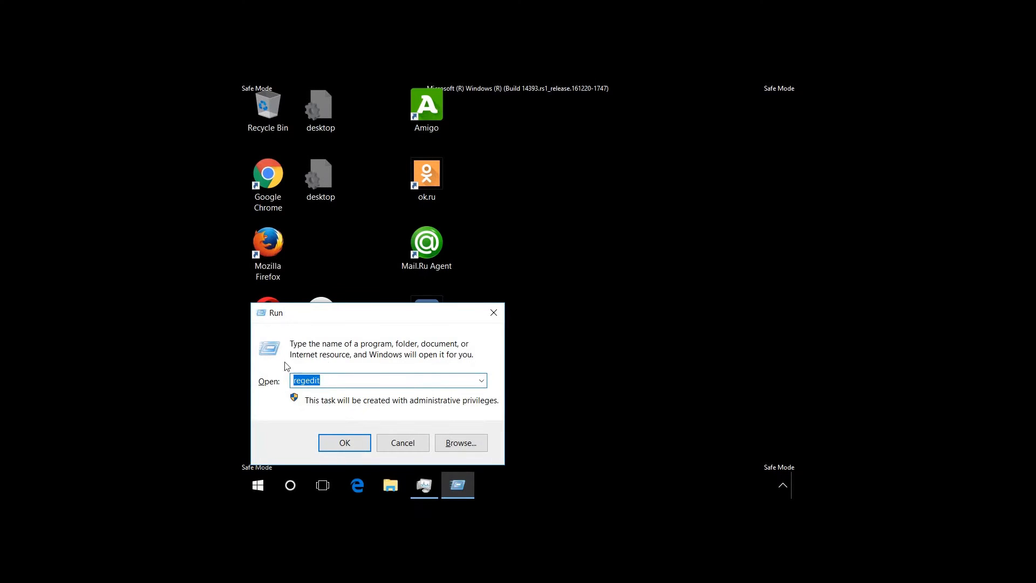
{"action": "left_click", "coordinate": [339, 443]}
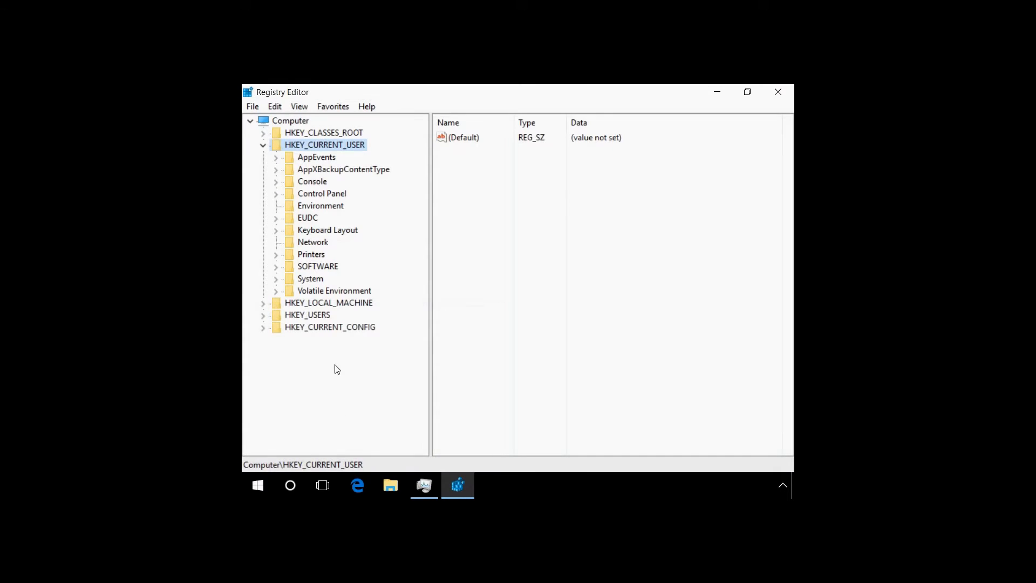
{"action": "left_click", "coordinate": [263, 145]}
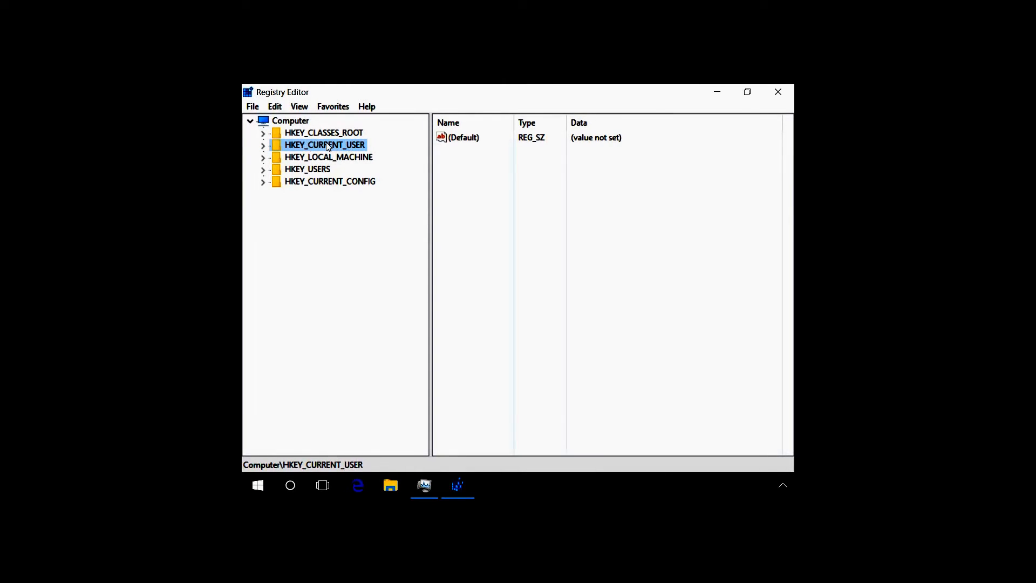
{"action": "left_click", "coordinate": [263, 145]}
{"action": "left_click", "coordinate": [276, 267]}
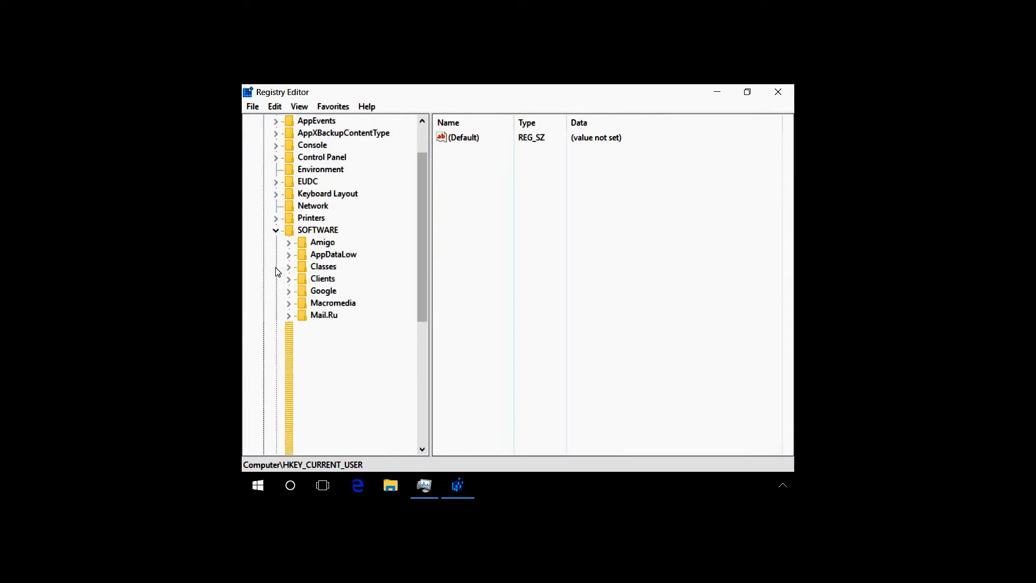
{"action": "left_click_drag", "start_coordinate": [420, 241], "coordinate": [418, 267]}
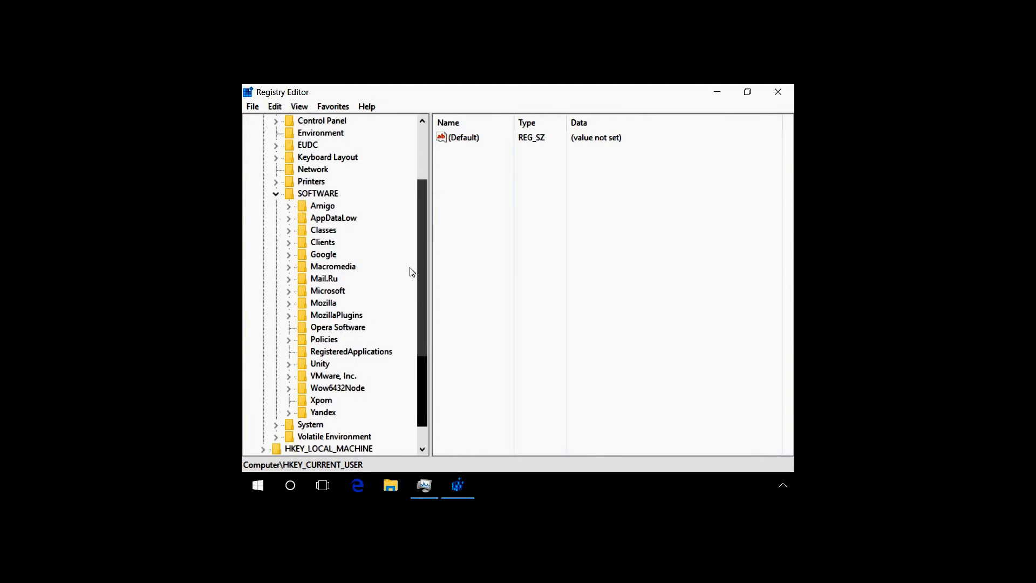
Open the Microsoft\Windows\CurrentVersion\Run key under HKEY_CURRENT_USER\SOFTWARE
{"action": "left_click", "coordinate": [330, 291]}
{"action": "left_click", "coordinate": [289, 291]}
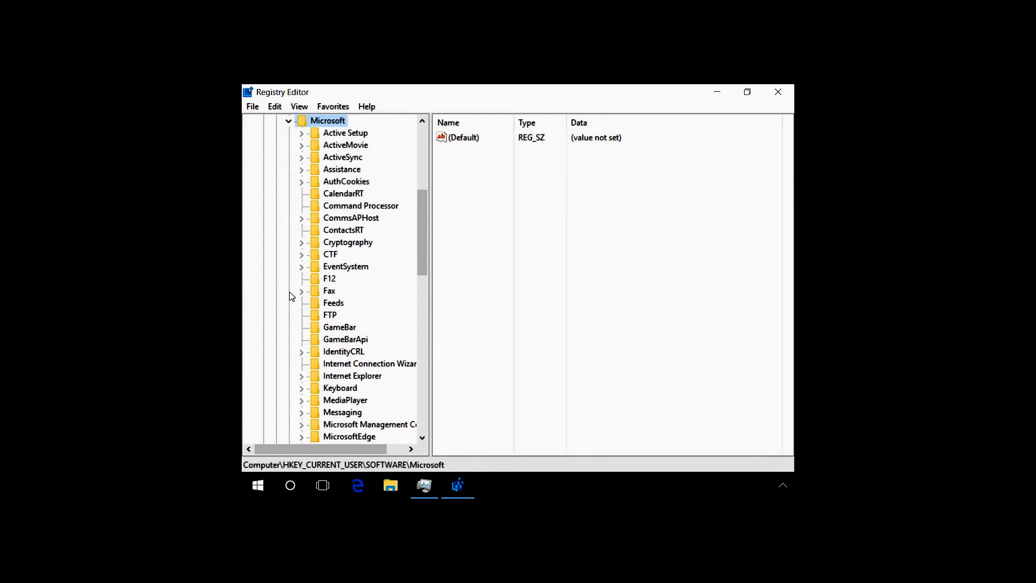
{"action": "left_click_drag", "start_coordinate": [421, 235], "coordinate": [372, 363]}
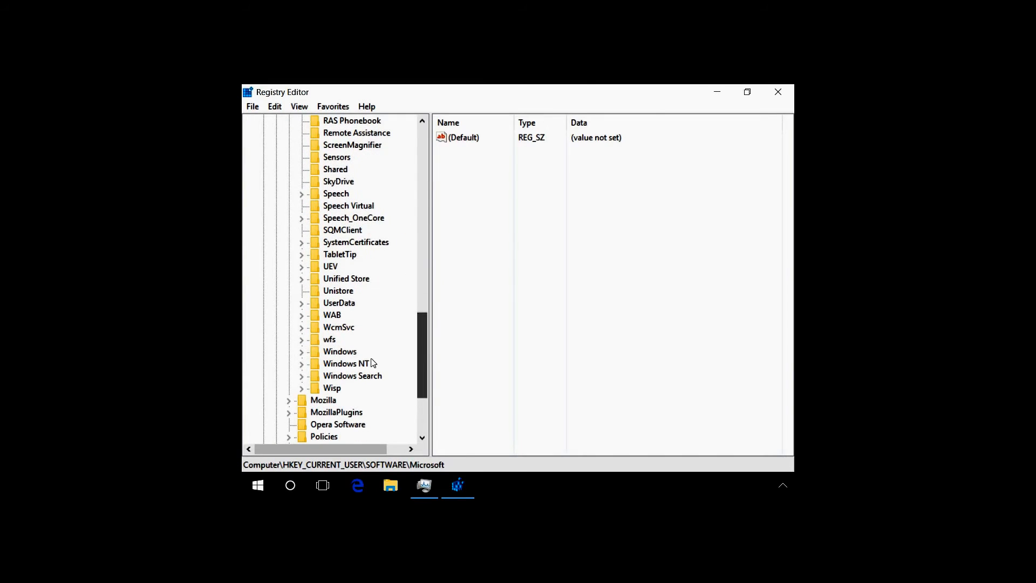
{"action": "left_click", "coordinate": [340, 352]}
{"action": "left_click", "coordinate": [301, 351]}
{"action": "left_click", "coordinate": [352, 363]}
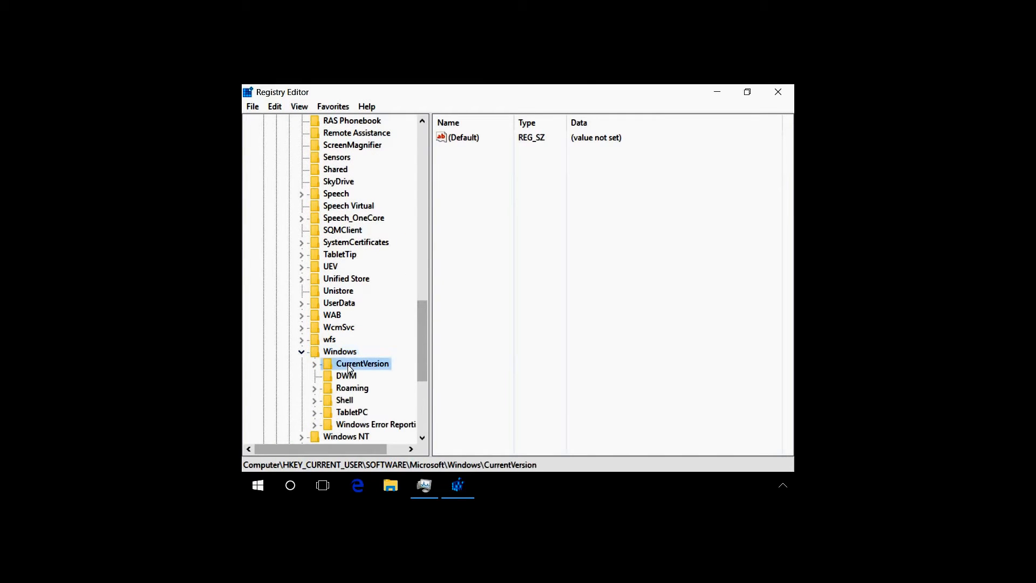
{"action": "left_click", "coordinate": [314, 363]}
{"action": "left_click_drag", "start_coordinate": [419, 336], "coordinate": [411, 345]}
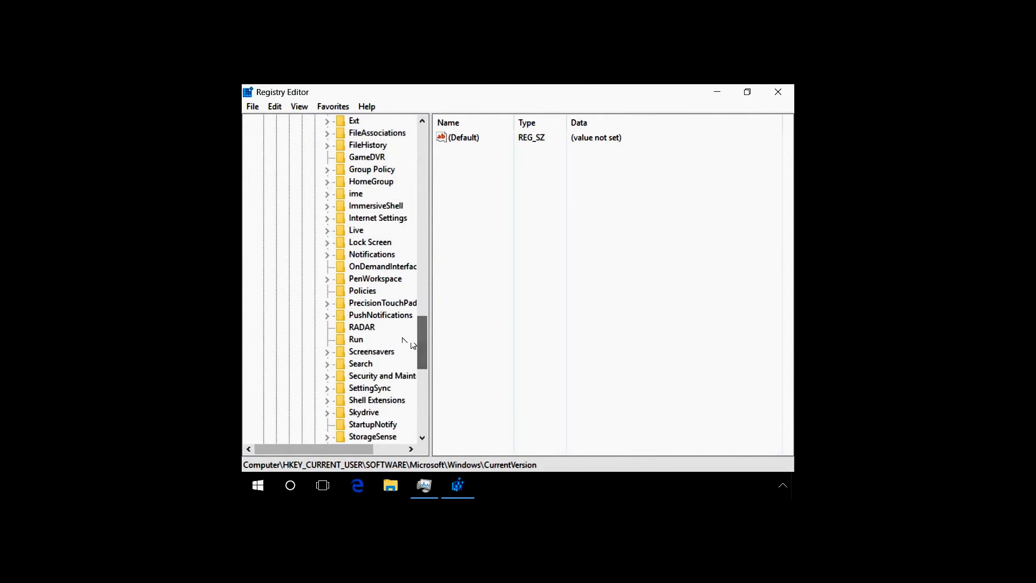
{"action": "left_click", "coordinate": [356, 340]}
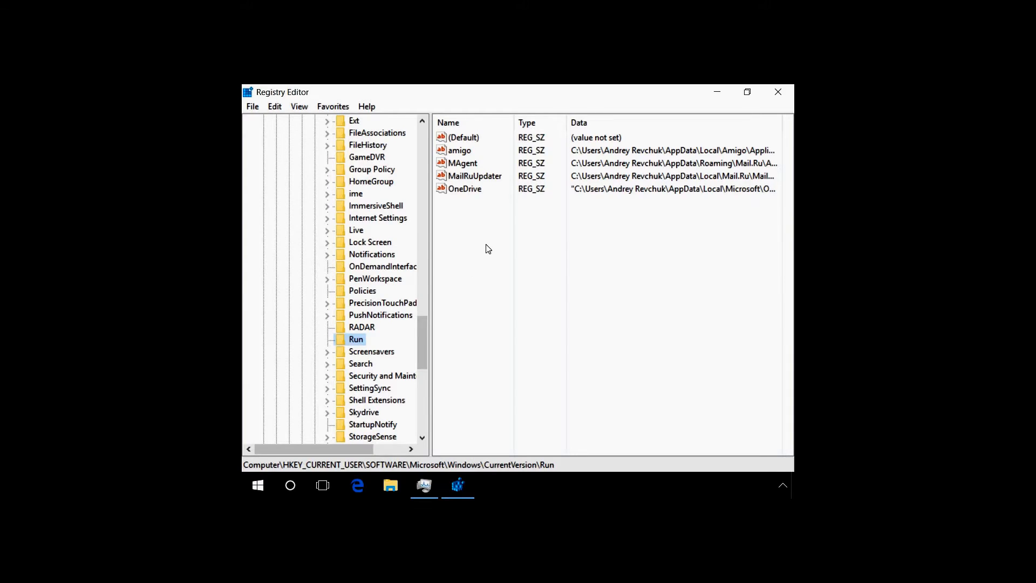
Delete the amigo value from the Run key and confirm its permanent removal
{"action": "right_click", "coordinate": [463, 154]}
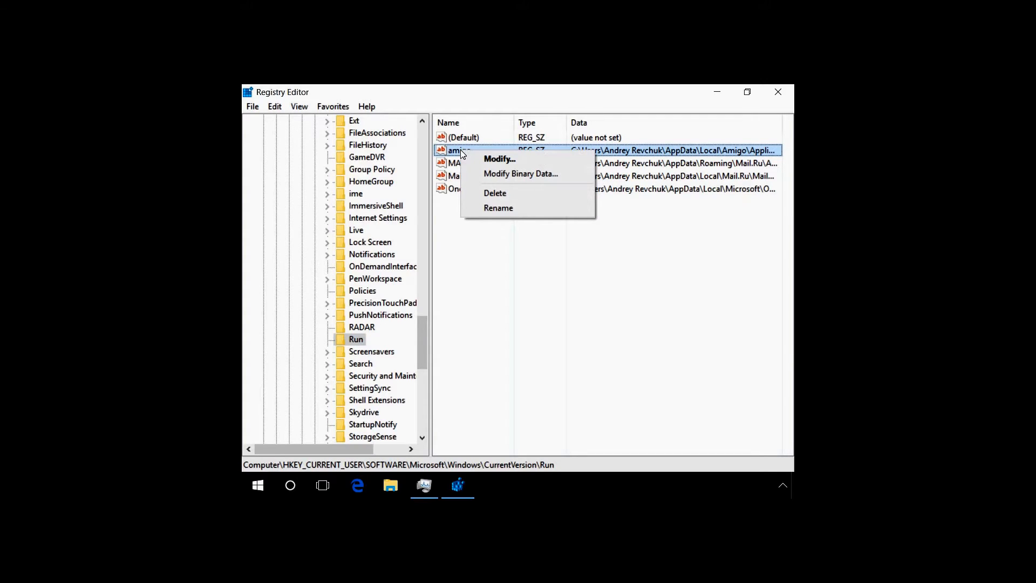
{"action": "left_click", "coordinate": [487, 197]}
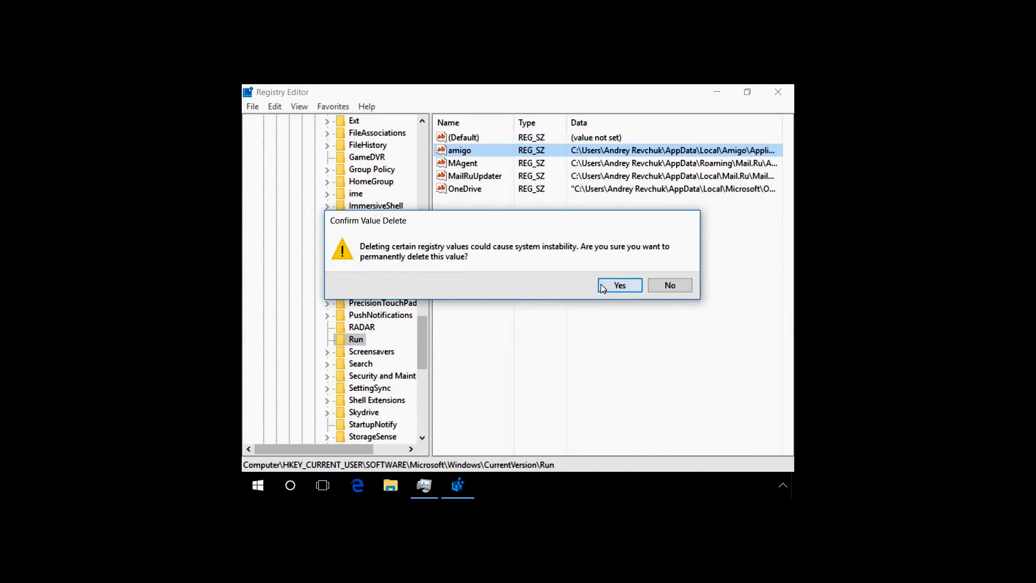
{"action": "left_click", "coordinate": [602, 288]}
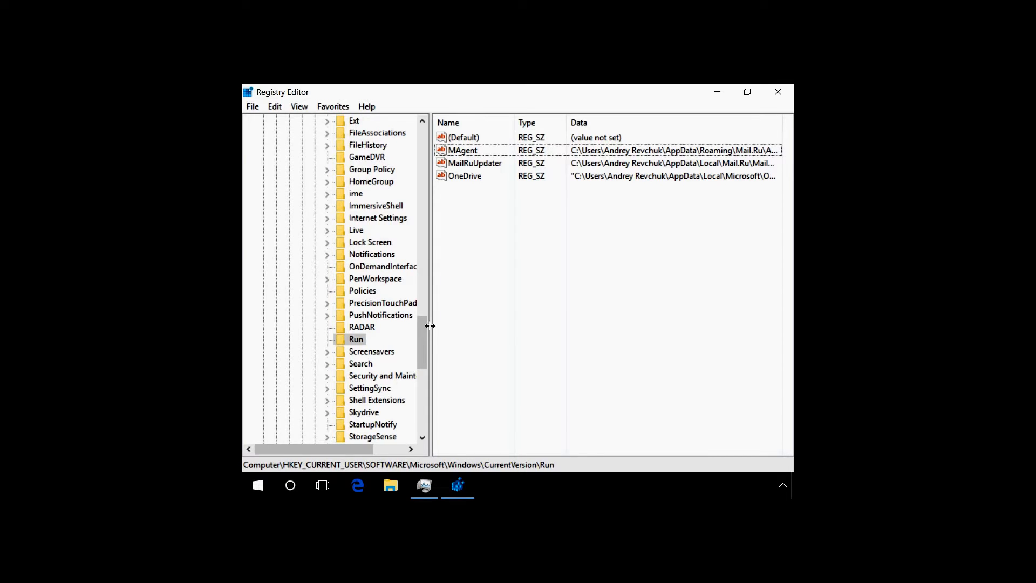
Search the entire registry from the Computer root for "mail.ru"
{"action": "left_click_drag", "start_coordinate": [425, 324], "coordinate": [410, 135]}
{"action": "left_click", "coordinate": [293, 124]}
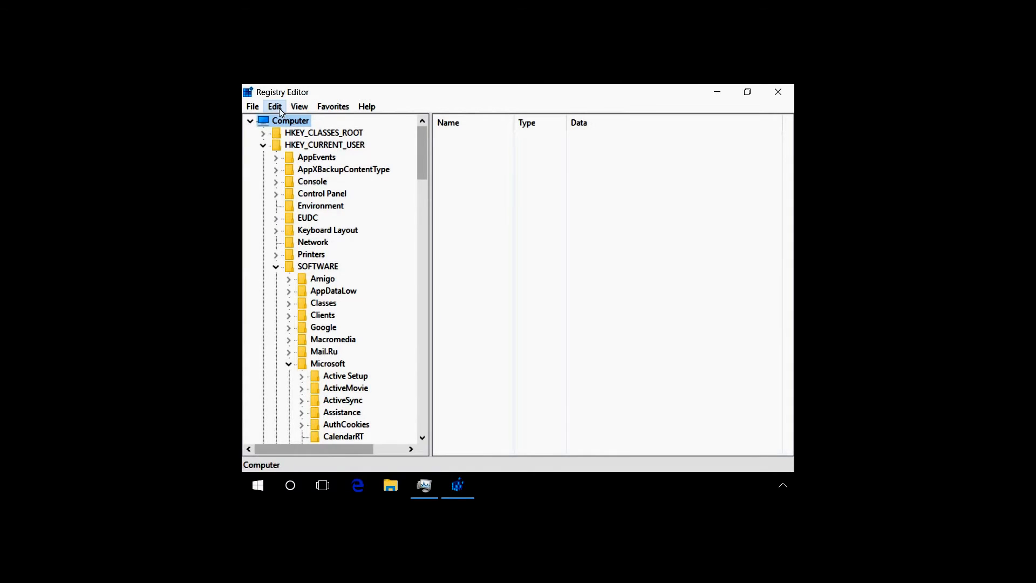
{"action": "left_click", "coordinate": [275, 107]}
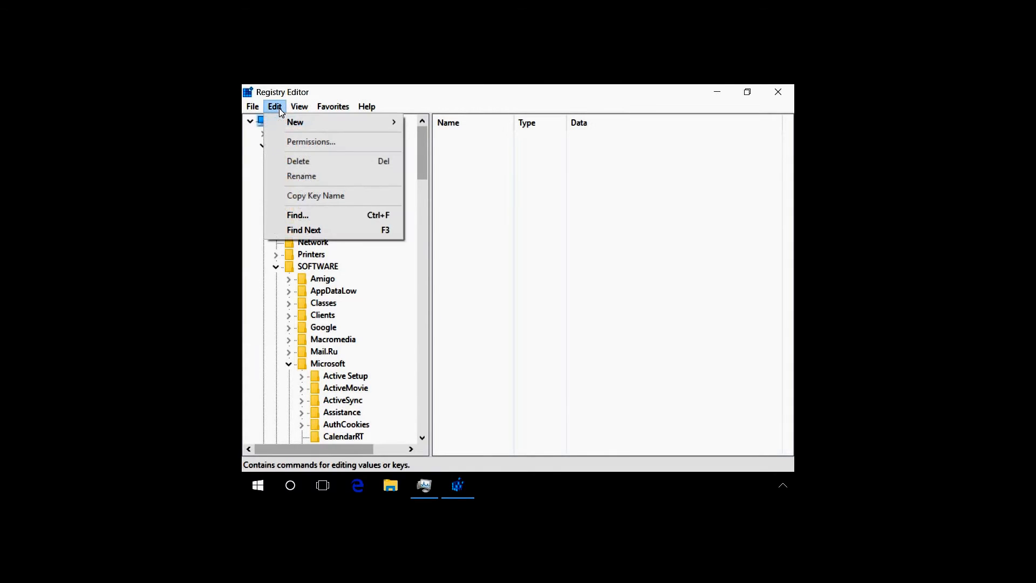
{"action": "left_click", "coordinate": [297, 215]}
{"action": "type", "text": "mail.ru"}
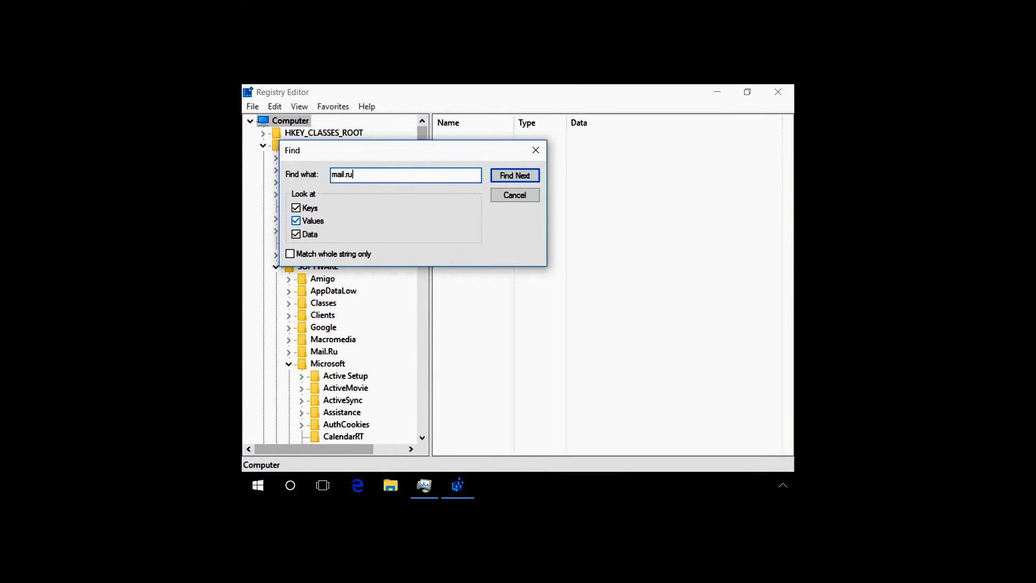
{"action": "left_click", "coordinate": [522, 179]}
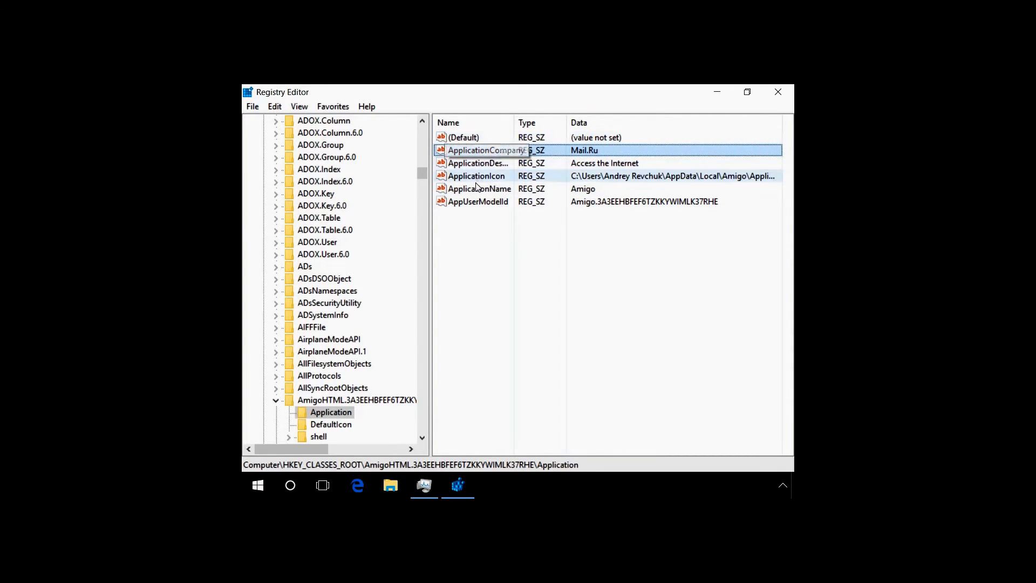
Delete all values in the Application subkey of the AmigoHTML key under HKEY_CLASSES_ROOT, confirm, and find the next mail.ru match
{"action": "left_click", "coordinate": [475, 202], "text": "shift"}
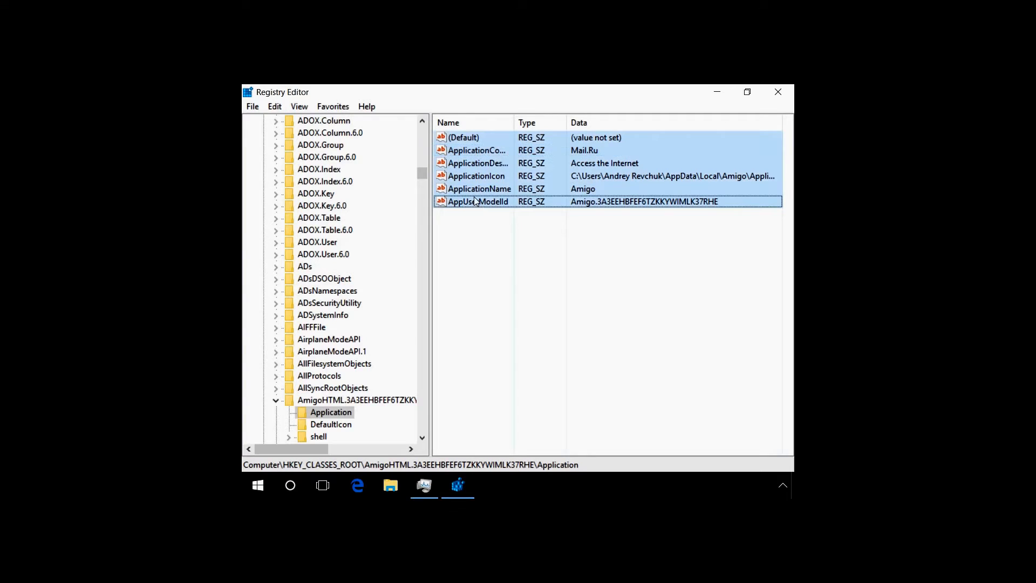
{"action": "right_click", "coordinate": [482, 147]}
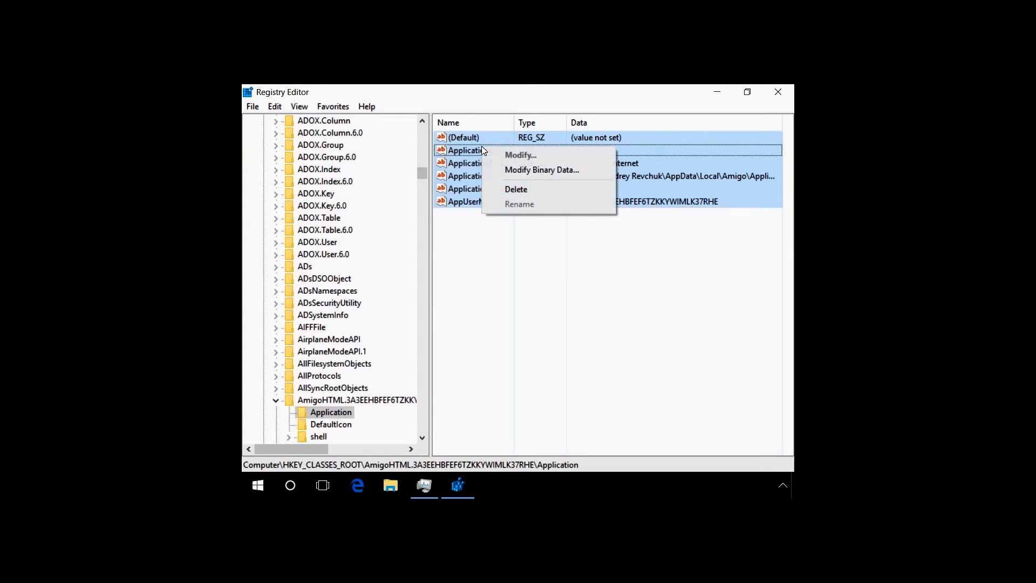
{"action": "left_click", "coordinate": [510, 190]}
{"action": "left_click", "coordinate": [604, 285]}
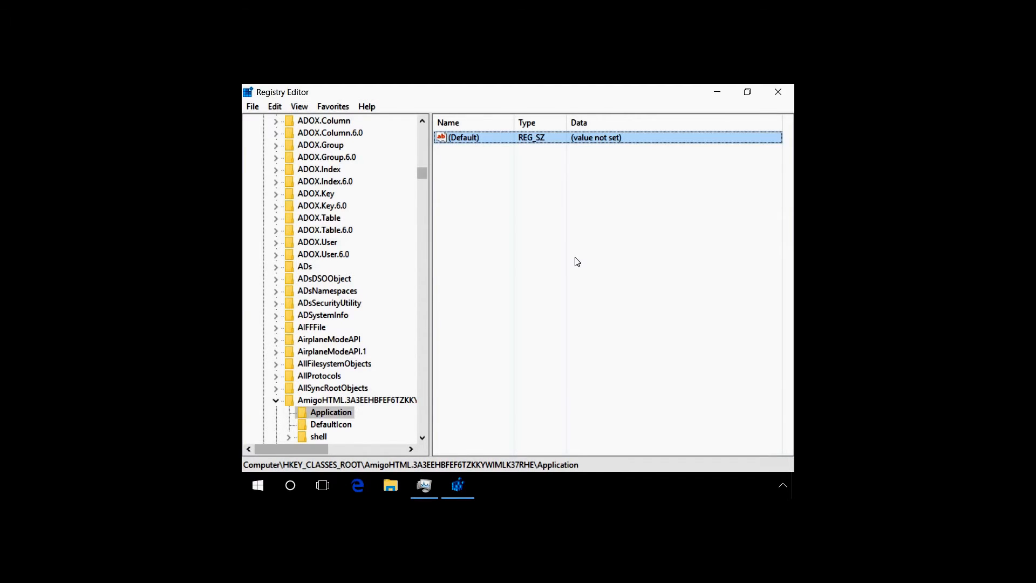
{"action": "key", "text": "F3"}
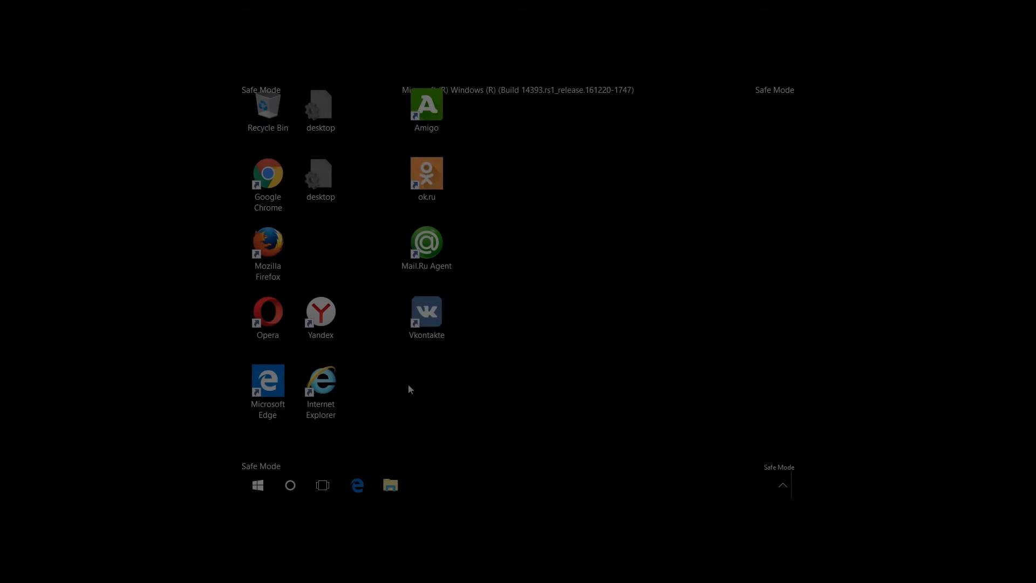
Launch System Configuration with the msconfig command and hide all Microsoft services in its services list
{"action": "key", "text": "super+r"}
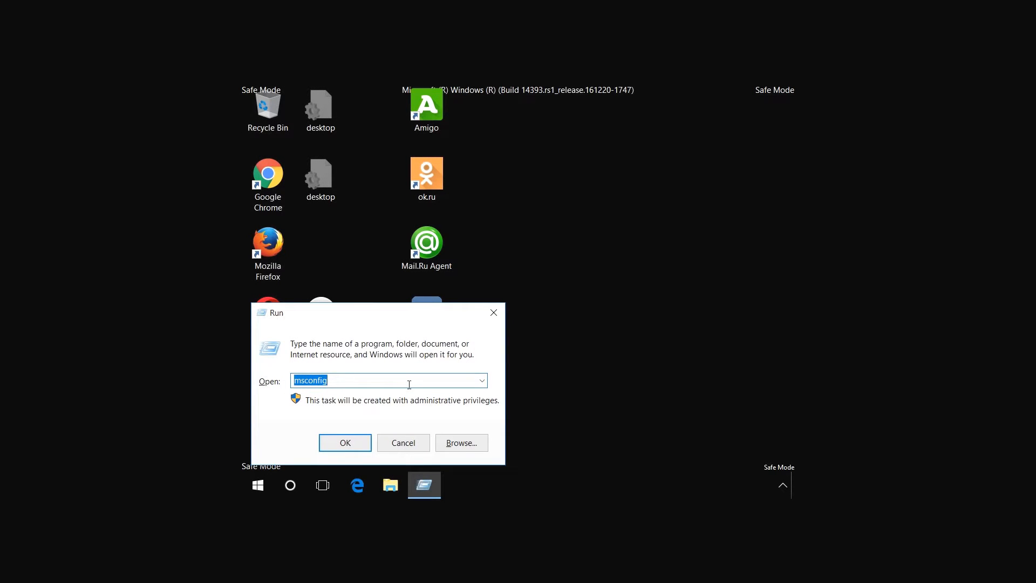
{"action": "left_click", "coordinate": [346, 443]}
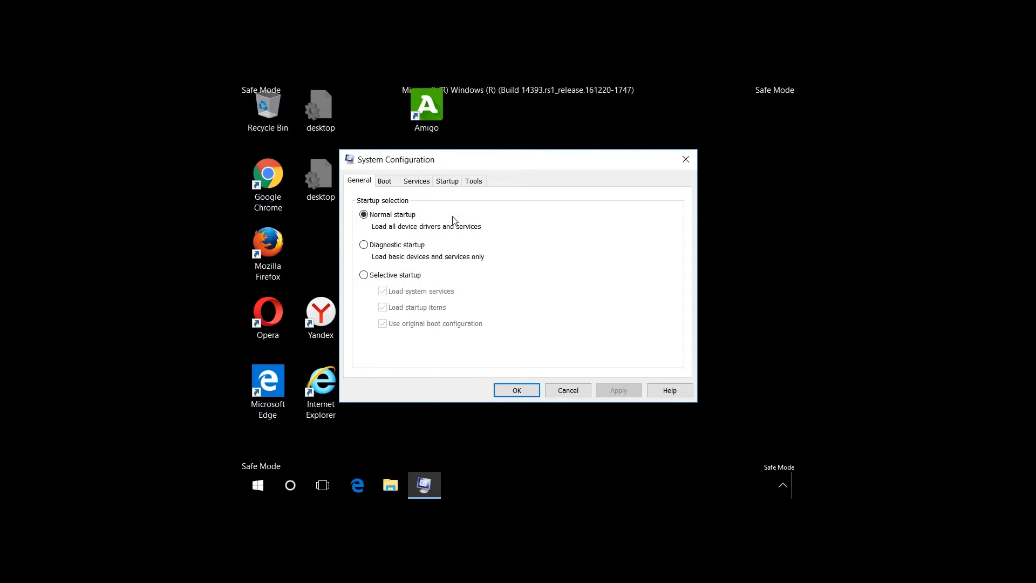
{"action": "left_click", "coordinate": [417, 182]}
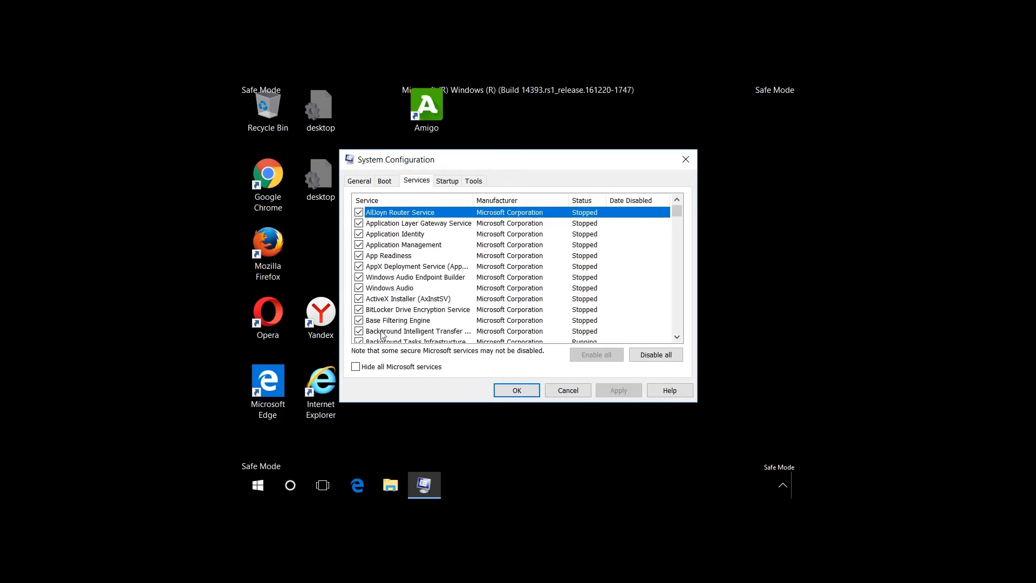
{"action": "left_click", "coordinate": [356, 367]}
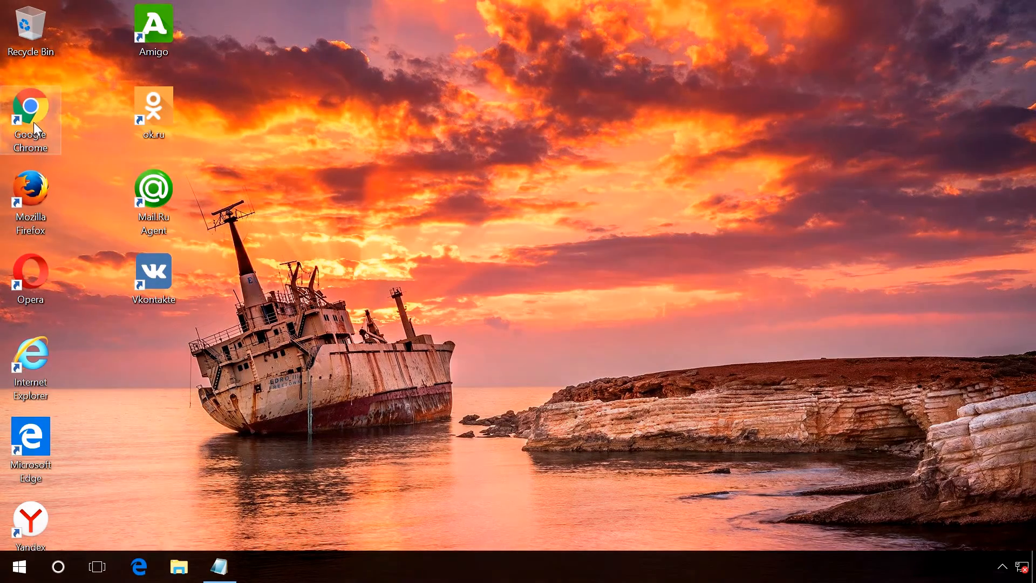
Open the properties of the Google Chrome desktop shortcut and examine the full Target path for unwanted additions
{"action": "right_click", "coordinate": [33, 122]}
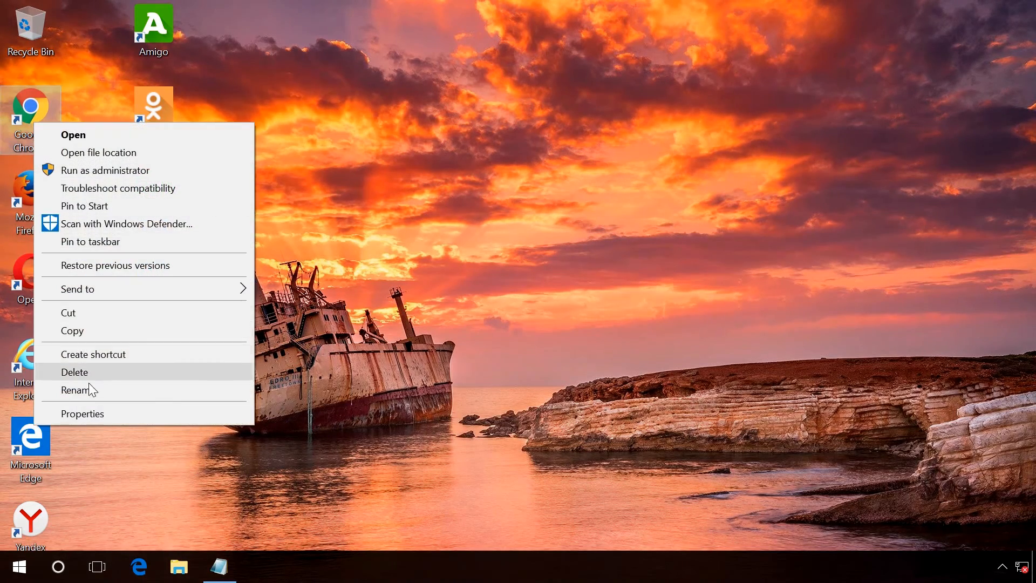
{"action": "left_click", "coordinate": [92, 413]}
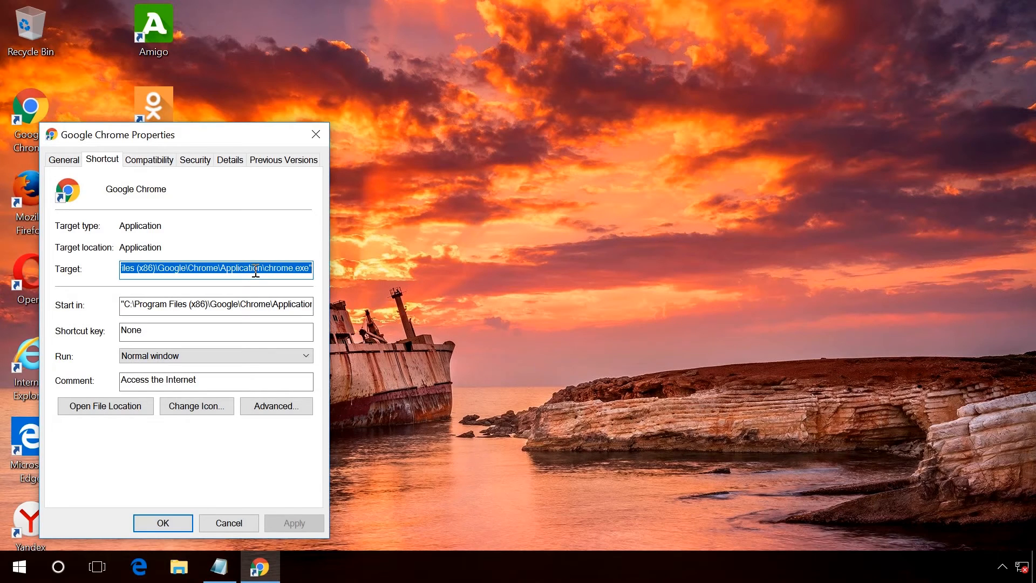
{"action": "left_click_drag", "start_coordinate": [245, 135], "coordinate": [445, 114]}
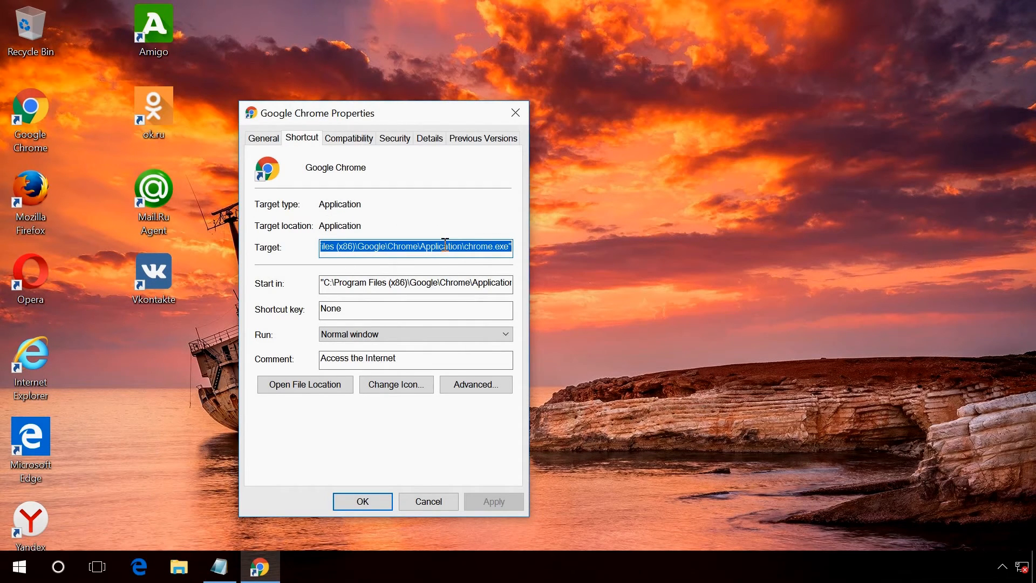
{"action": "left_click_drag", "start_coordinate": [445, 245], "coordinate": [282, 244]}
{"action": "left_click", "coordinate": [354, 247]}
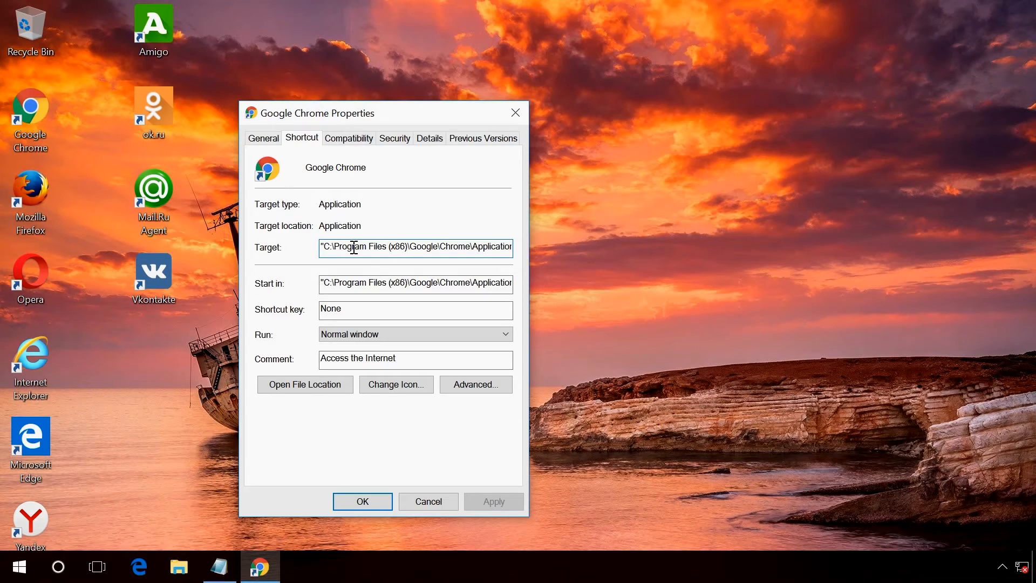
{"action": "left_click_drag", "start_coordinate": [354, 247], "coordinate": [527, 258]}
{"action": "left_click", "coordinate": [492, 247]}
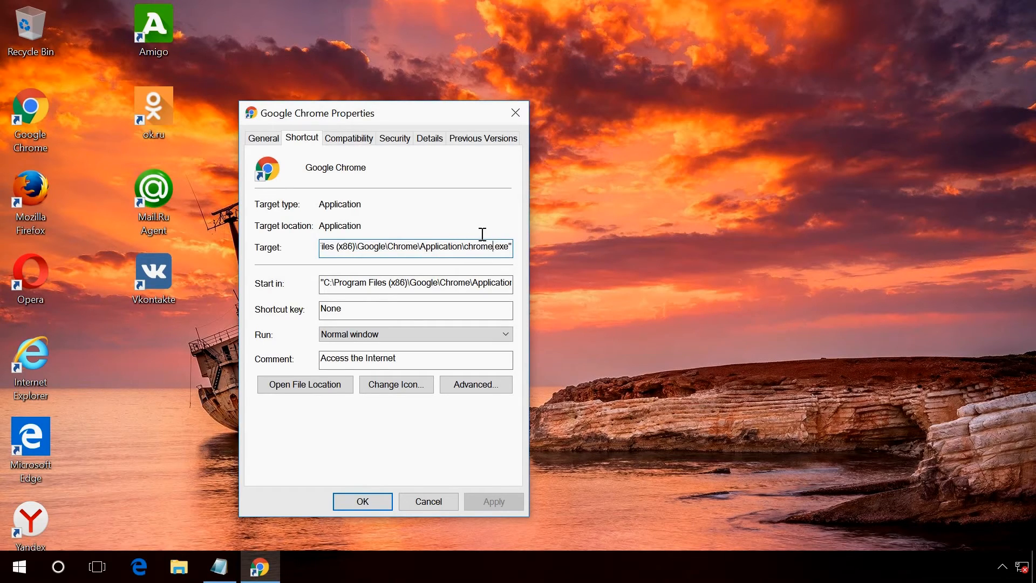
{"action": "left_click", "coordinate": [461, 245]}
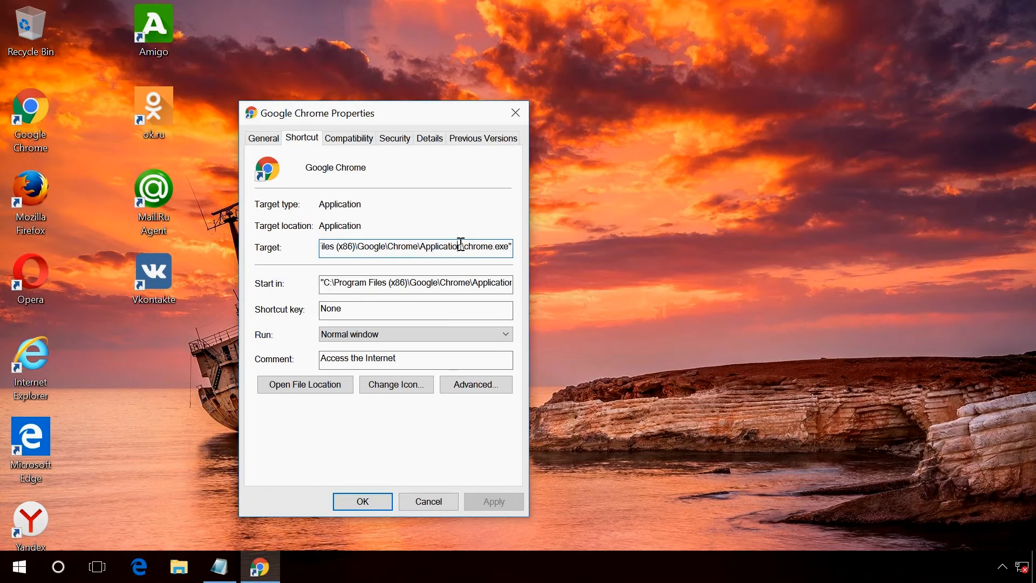
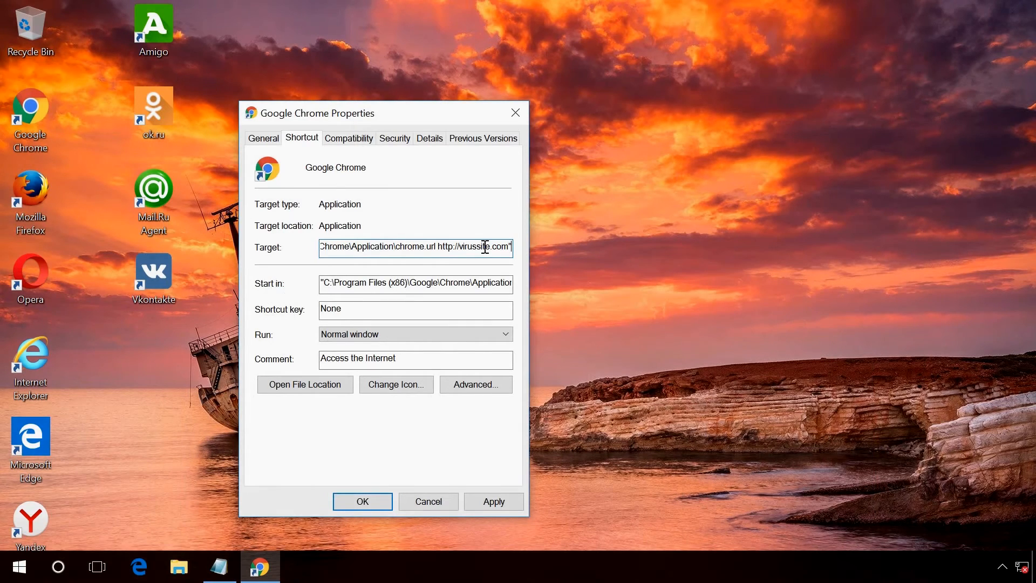
Undo the edit of the Chrome shortcut's Target path, then apply the properties and close them
{"action": "key", "text": "ctrl+z"}
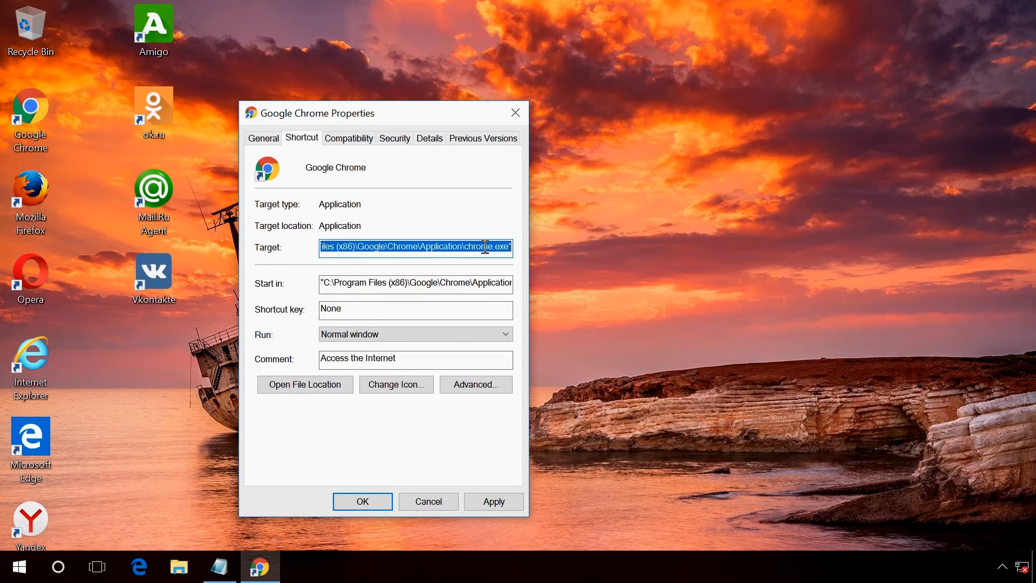
{"action": "left_click", "coordinate": [492, 502]}
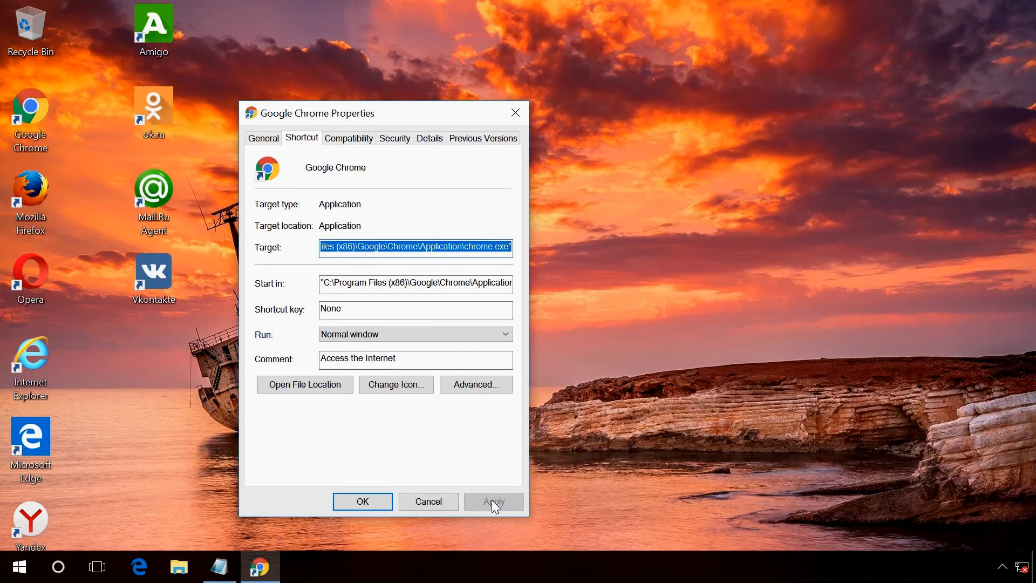
{"action": "left_click", "coordinate": [373, 502]}
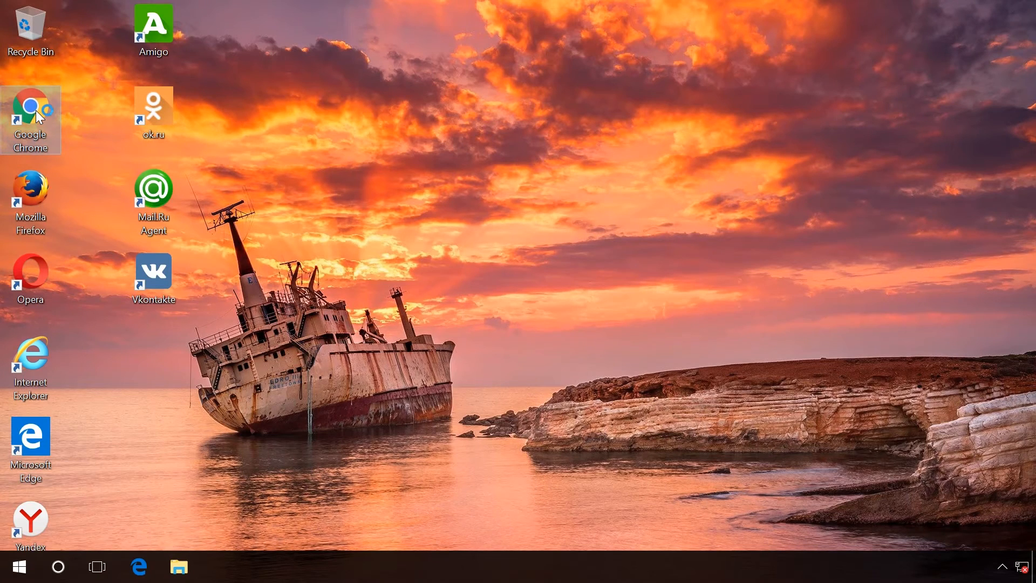
Launch Google Chrome and reset its browser settings to their original defaults, confirming the reset
{"action": "double_click", "coordinate": [36, 110]}
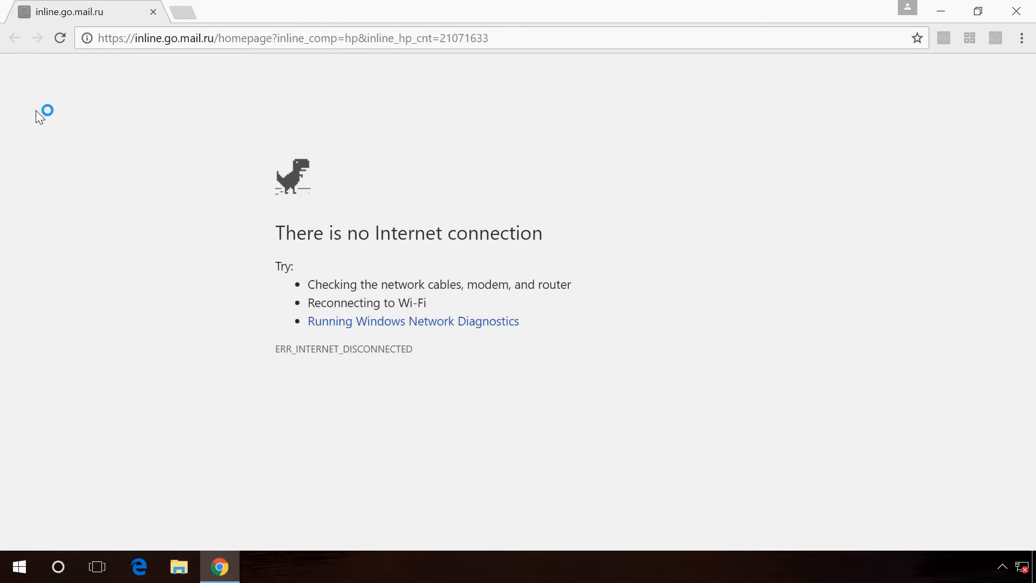
{"action": "left_click", "coordinate": [1022, 38]}
{"action": "left_click", "coordinate": [870, 330]}
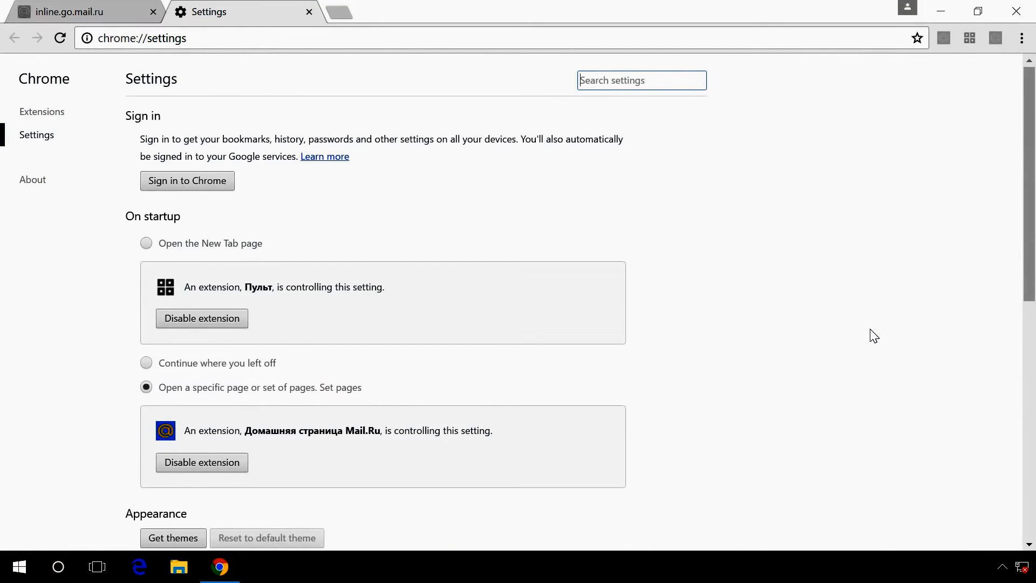
{"action": "left_click_drag", "start_coordinate": [1029, 236], "coordinate": [1017, 399]}
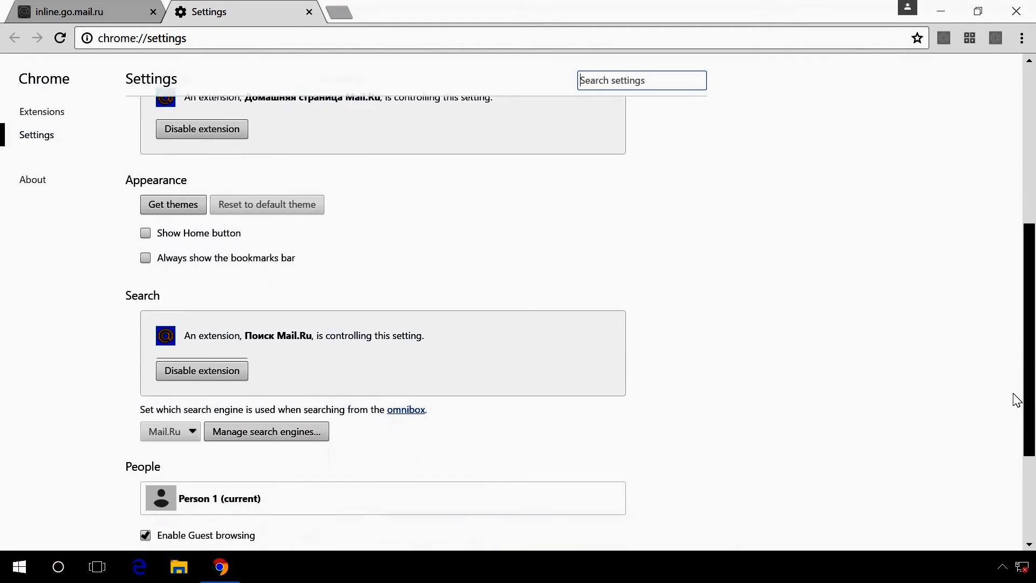
{"action": "scroll", "coordinate": [1016, 399], "scroll_direction": "down", "scroll_amount": 3}
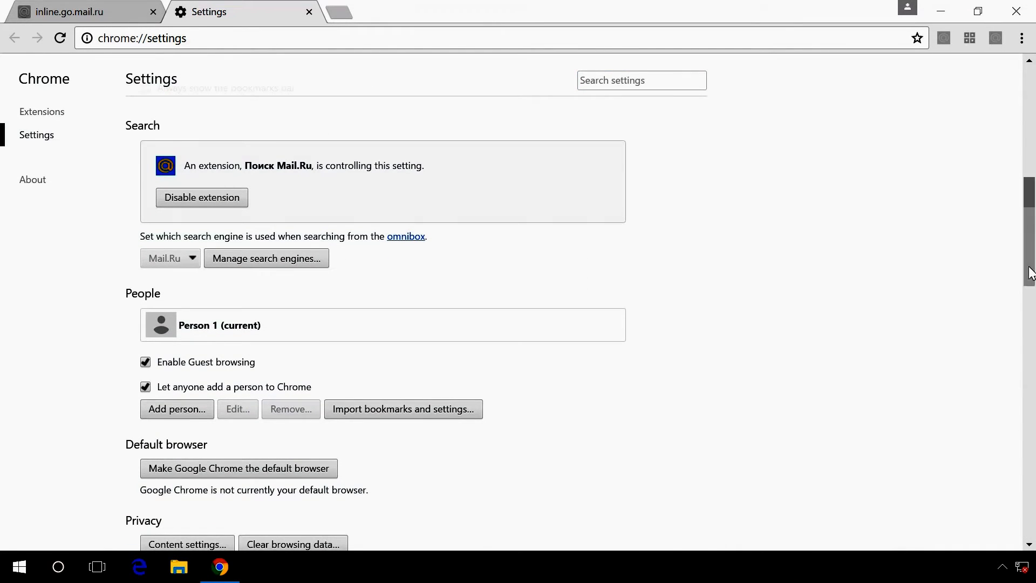
{"action": "left_click", "coordinate": [1032, 396]}
{"action": "scroll", "coordinate": [1032, 396], "scroll_direction": "down", "scroll_amount": 10}
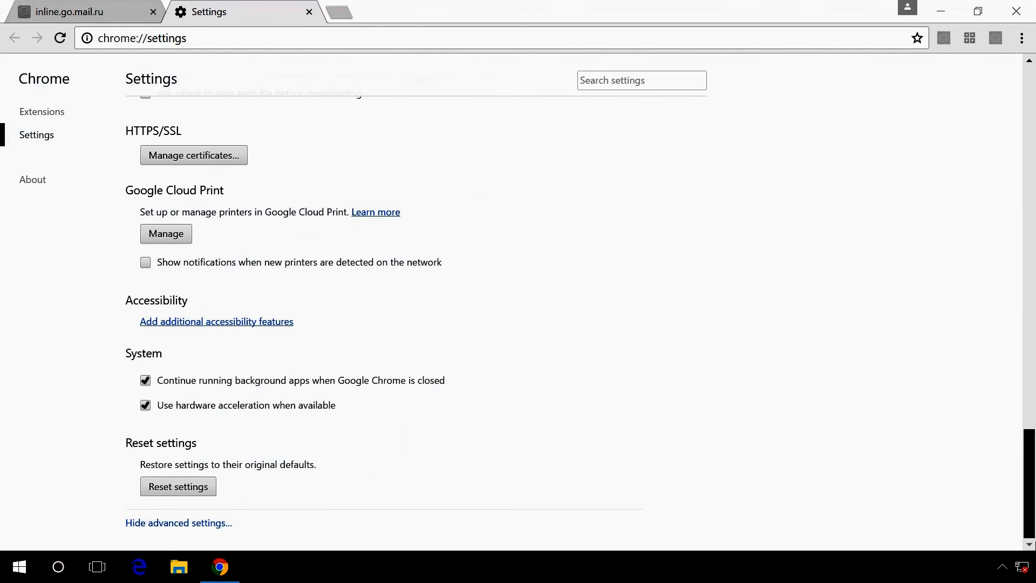
{"action": "left_click", "coordinate": [169, 492]}
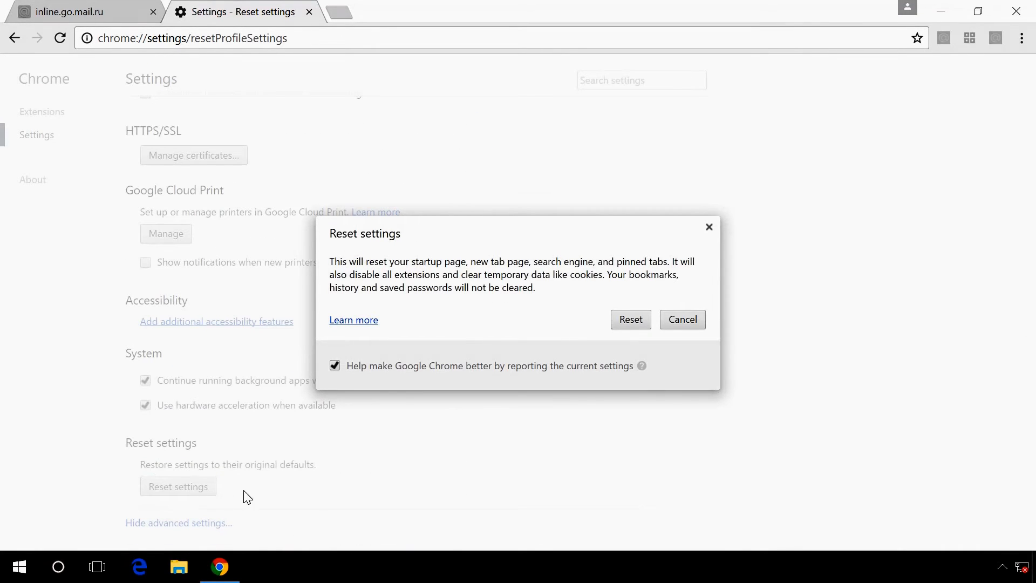
{"action": "left_click", "coordinate": [634, 325]}
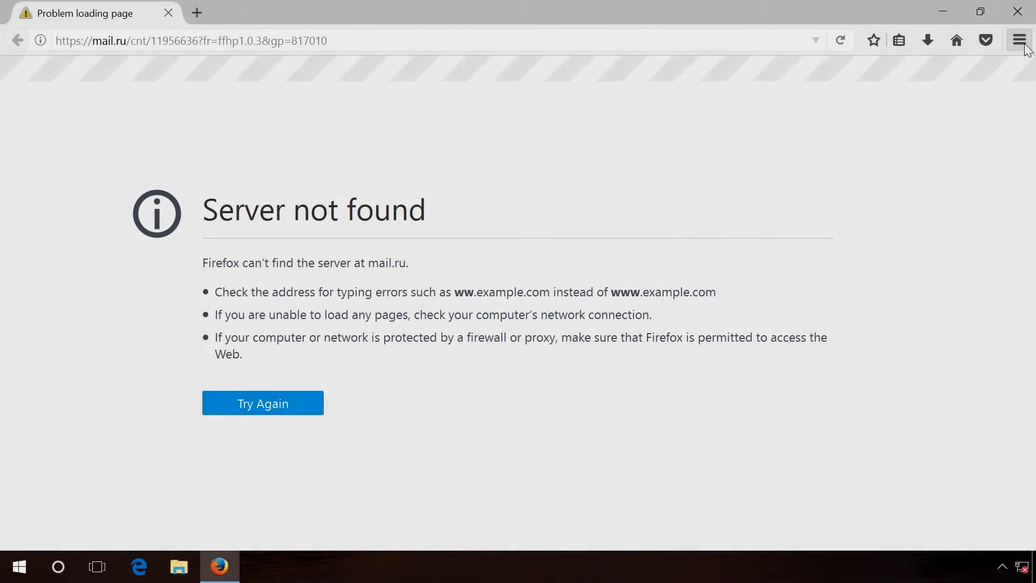
Refresh Firefox from its Troubleshooting Information page, confirm the refresh and finish the Import Wizard
{"action": "left_click", "coordinate": [1019, 40]}
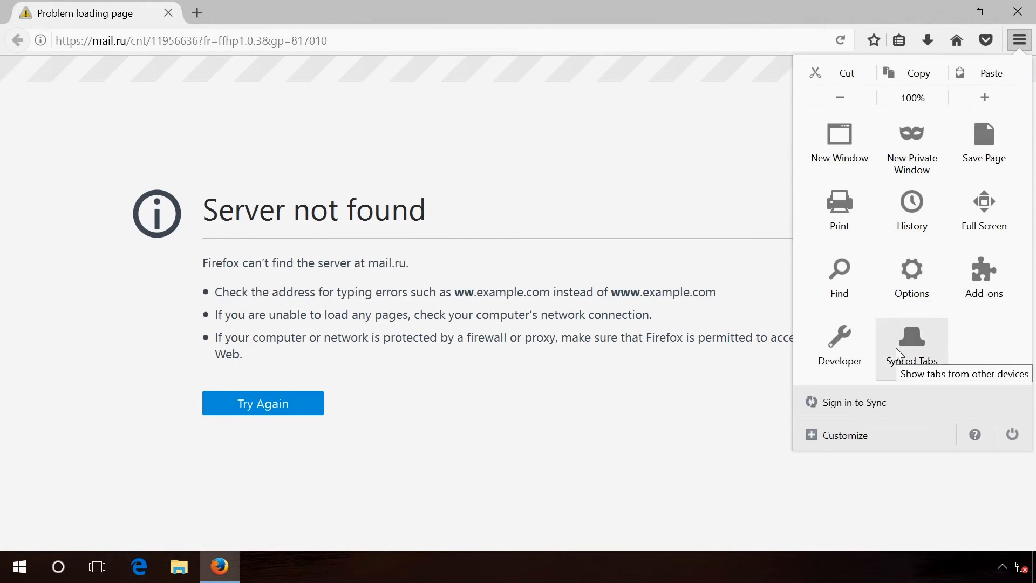
{"action": "left_click", "coordinate": [977, 435]}
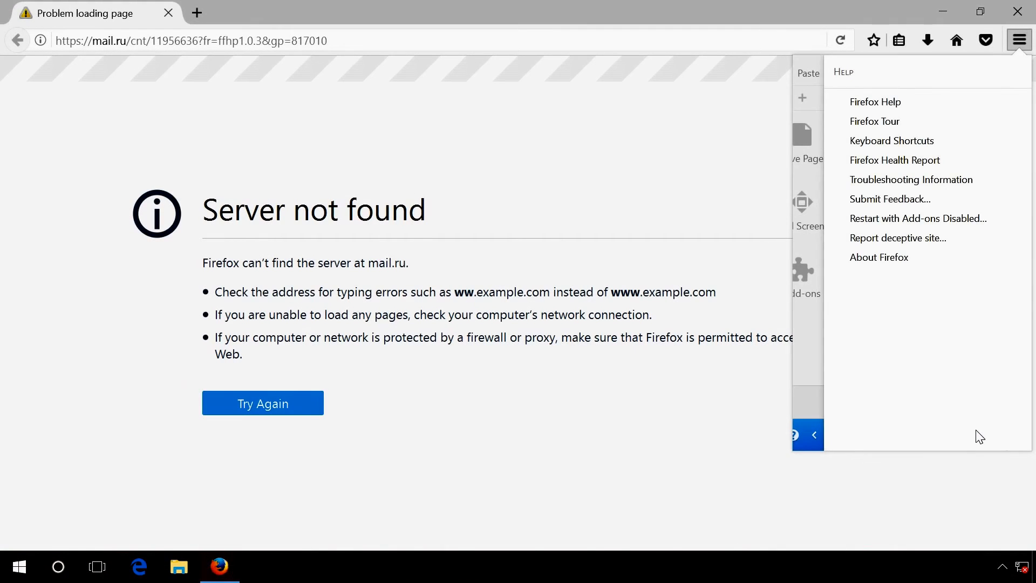
{"action": "left_click", "coordinate": [941, 182]}
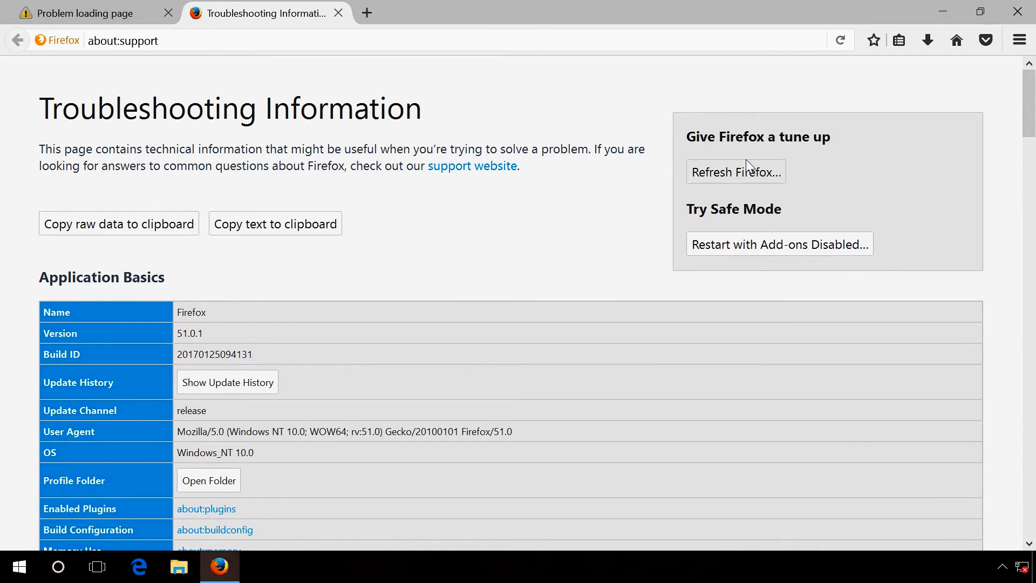
{"action": "left_click", "coordinate": [735, 184]}
{"action": "left_click", "coordinate": [526, 319]}
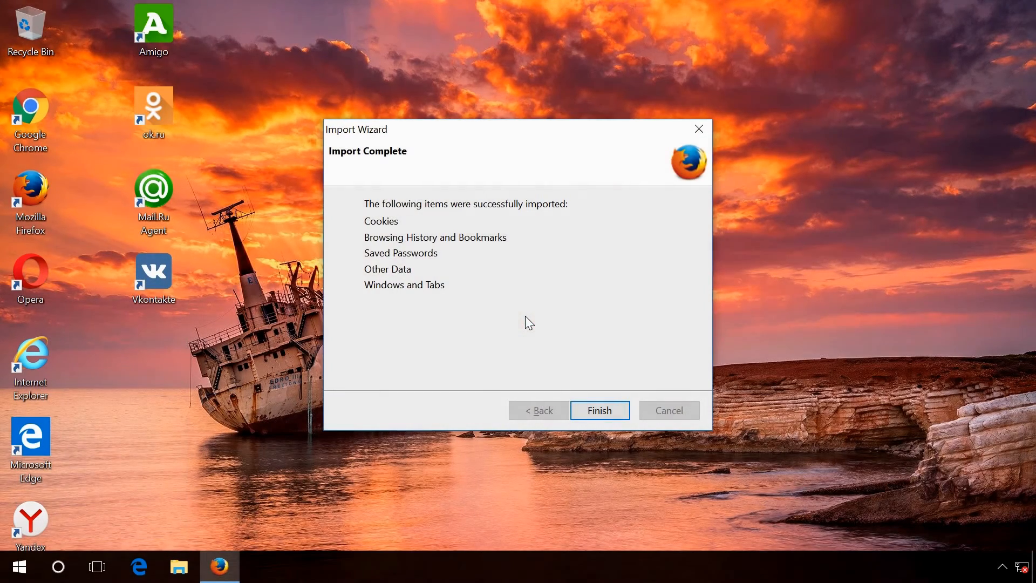
{"action": "left_click", "coordinate": [588, 410]}
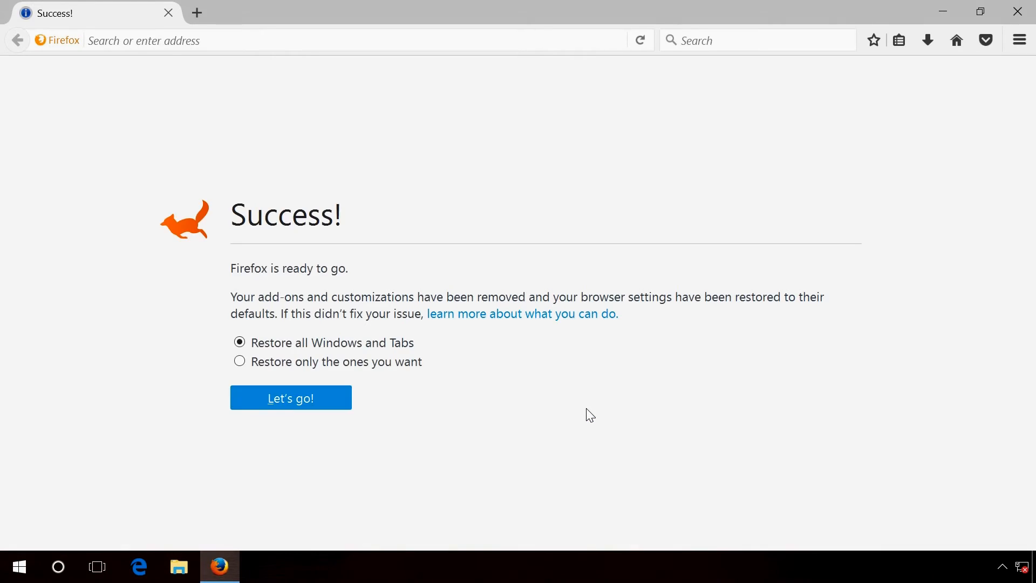
Close Firefox and delete the Old Firefox Data folder from the desktop
{"action": "left_click", "coordinate": [1018, 12]}
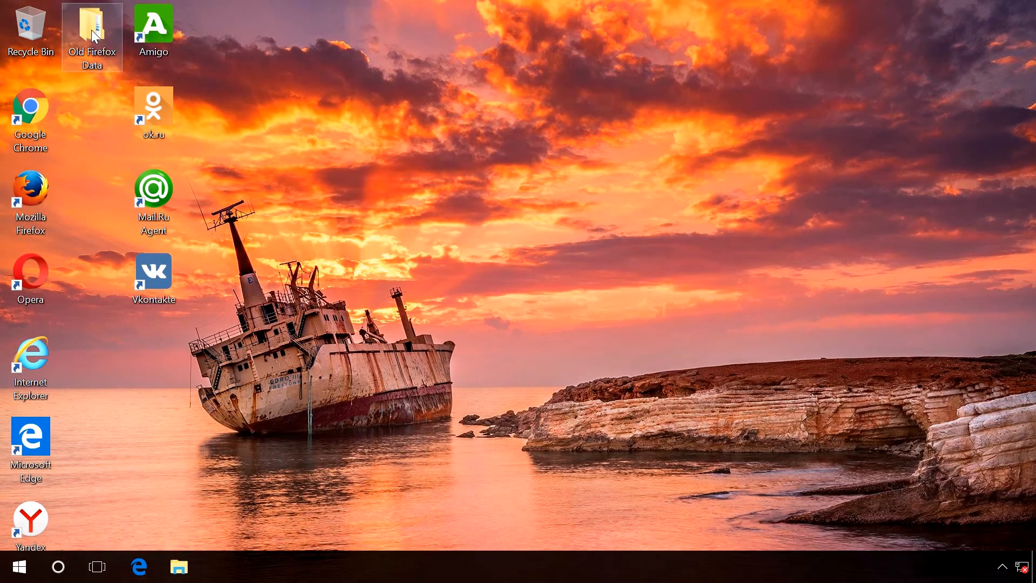
{"action": "right_click", "coordinate": [91, 28]}
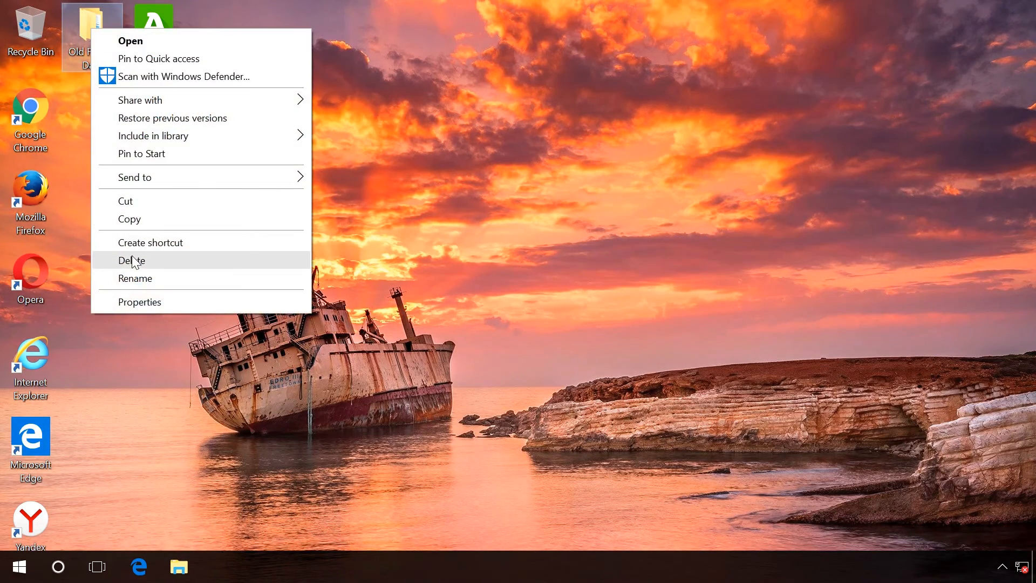
{"action": "left_click", "coordinate": [192, 261]}
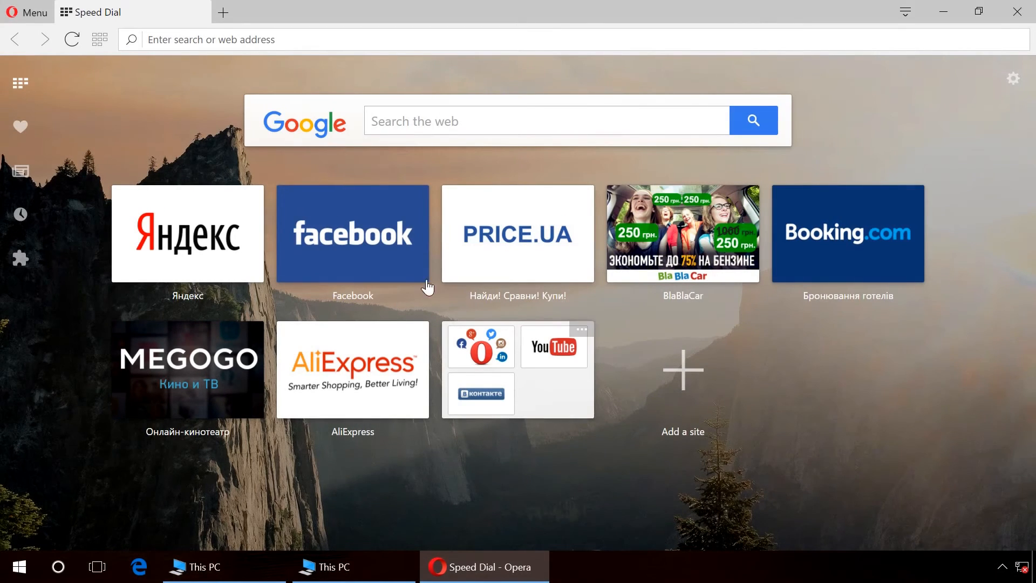
Copy the Profile path from Opera's About page and open that folder in a File Explorer window
{"action": "left_click", "coordinate": [16, 10]}
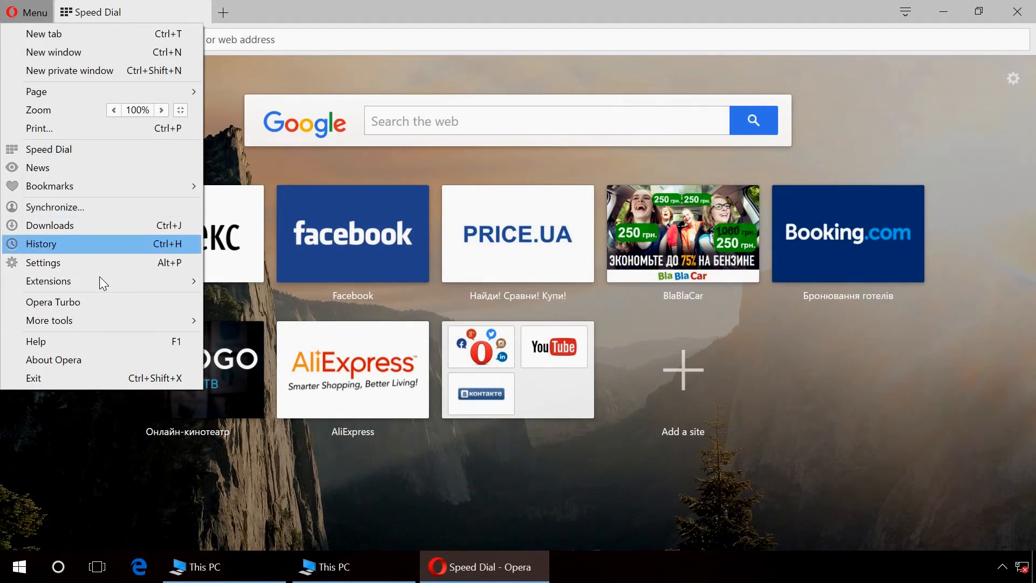
{"action": "left_click", "coordinate": [68, 361]}
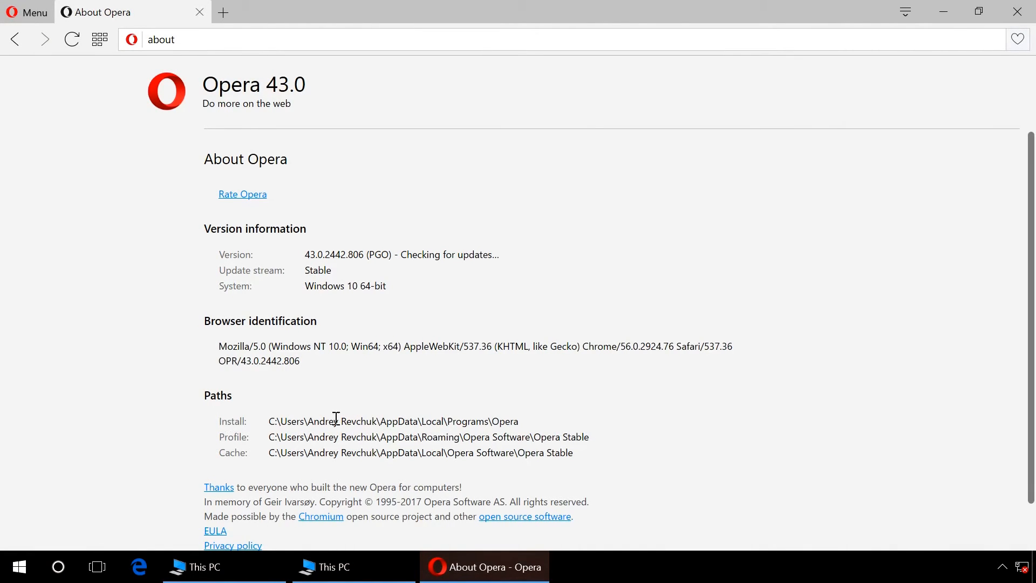
{"action": "left_click_drag", "start_coordinate": [340, 435], "coordinate": [591, 439]}
{"action": "key", "text": "ctrl+c"}
{"action": "left_click", "coordinate": [271, 437]}
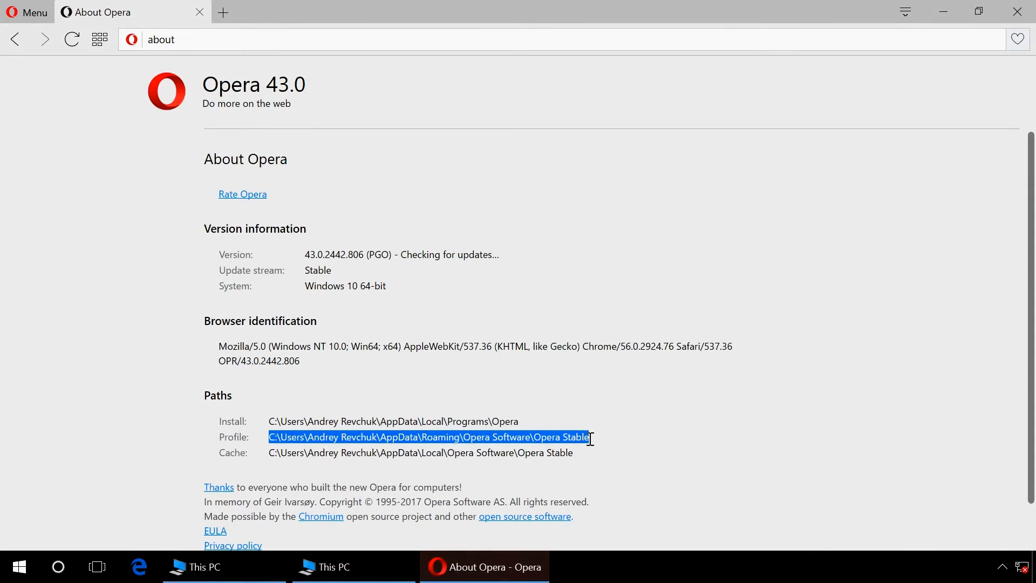
{"action": "left_click", "coordinate": [236, 577]}
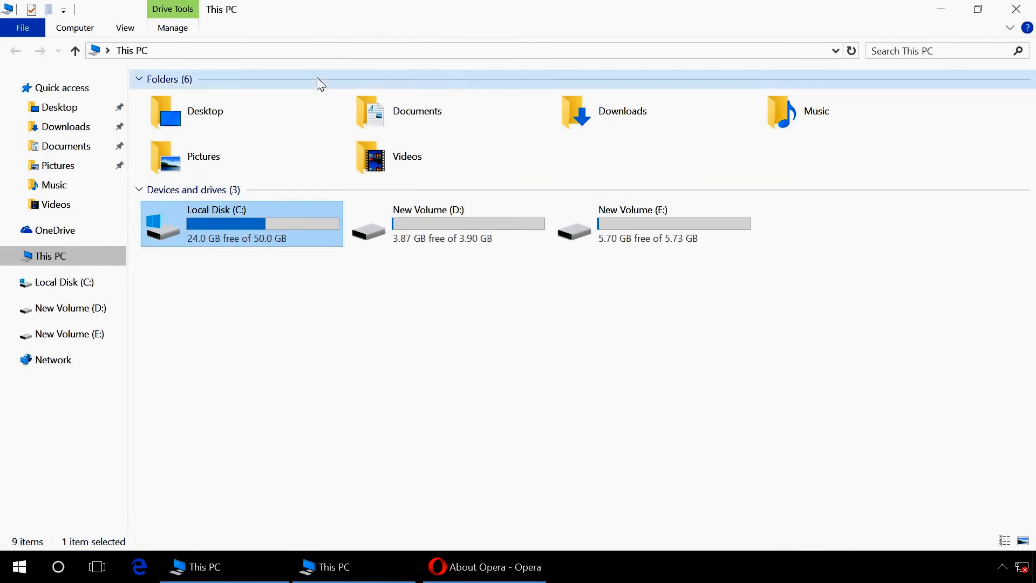
{"action": "left_click", "coordinate": [315, 48]}
{"action": "key", "text": "ctrl+v"}
{"action": "key", "text": "Return"}
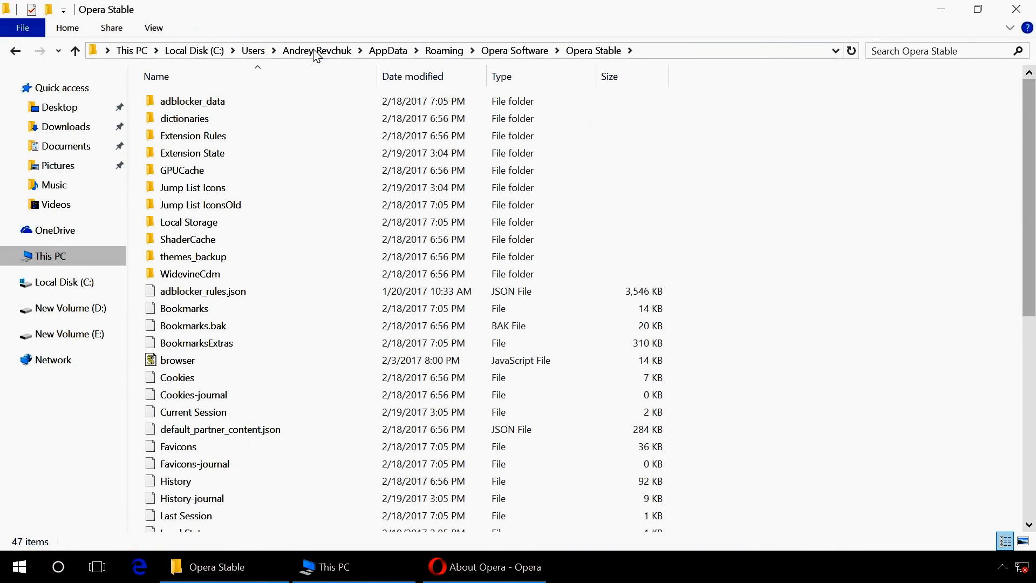
Copy the Cache path from Opera's About page and open that folder in the second File Explorer window
{"action": "key", "text": "alt+Tab"}
{"action": "left_click_drag", "start_coordinate": [270, 452], "coordinate": [576, 450]}
{"action": "key", "text": "ctrl+c"}
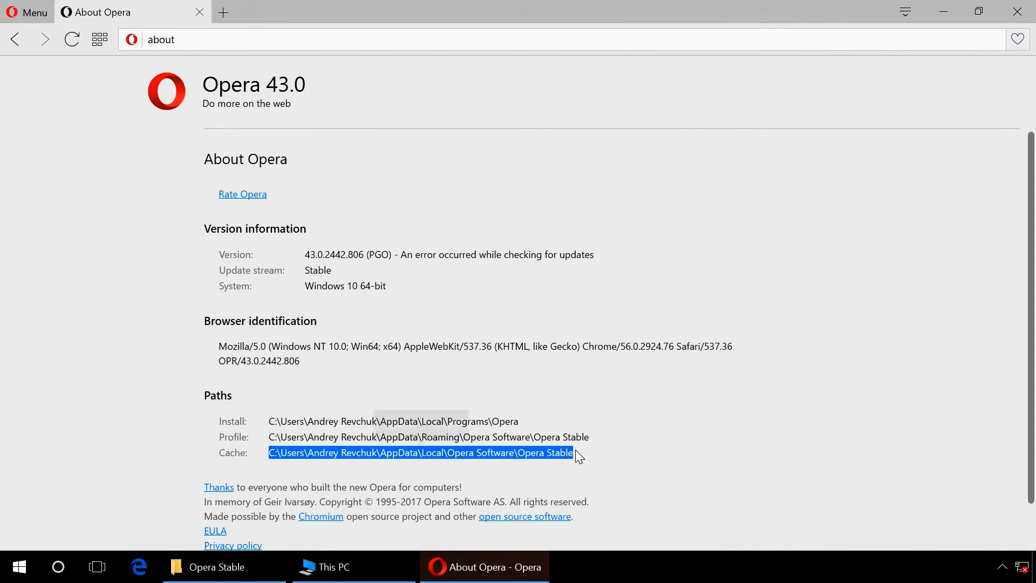
{"action": "left_click", "coordinate": [359, 564]}
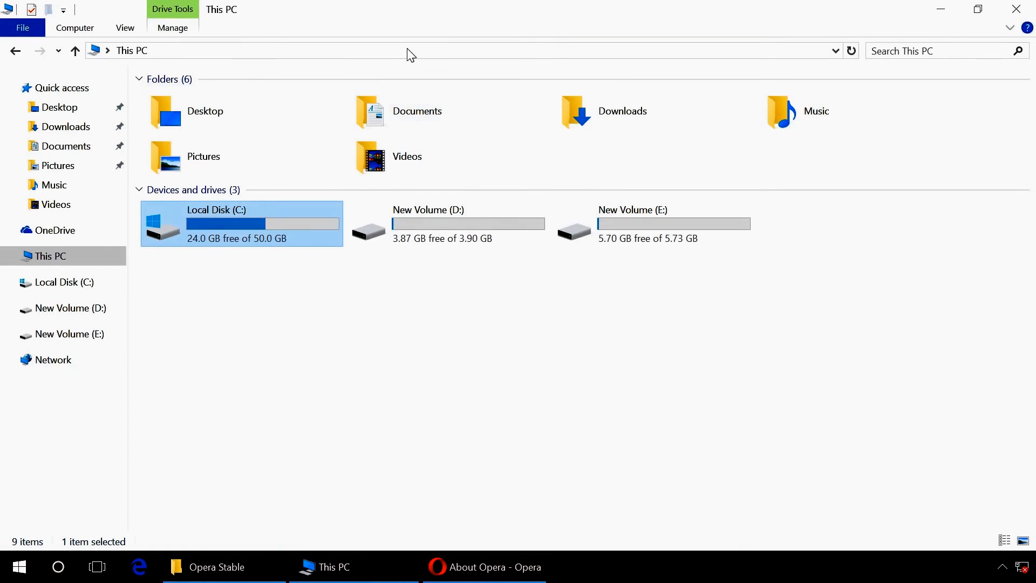
{"action": "left_click", "coordinate": [409, 50]}
{"action": "key", "text": "ctrl+v"}
{"action": "key", "text": "Return"}
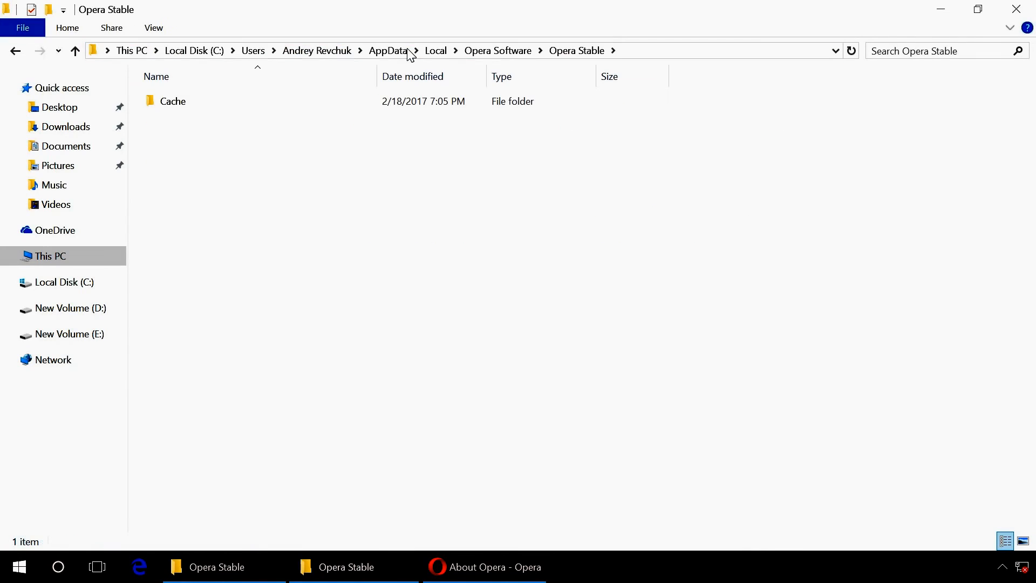
Restore and resize the two Opera Stable folder windows so that they sit side by side
{"action": "double_click", "coordinate": [400, 16]}
{"action": "left_click_drag", "start_coordinate": [400, 57], "coordinate": [526, 54]}
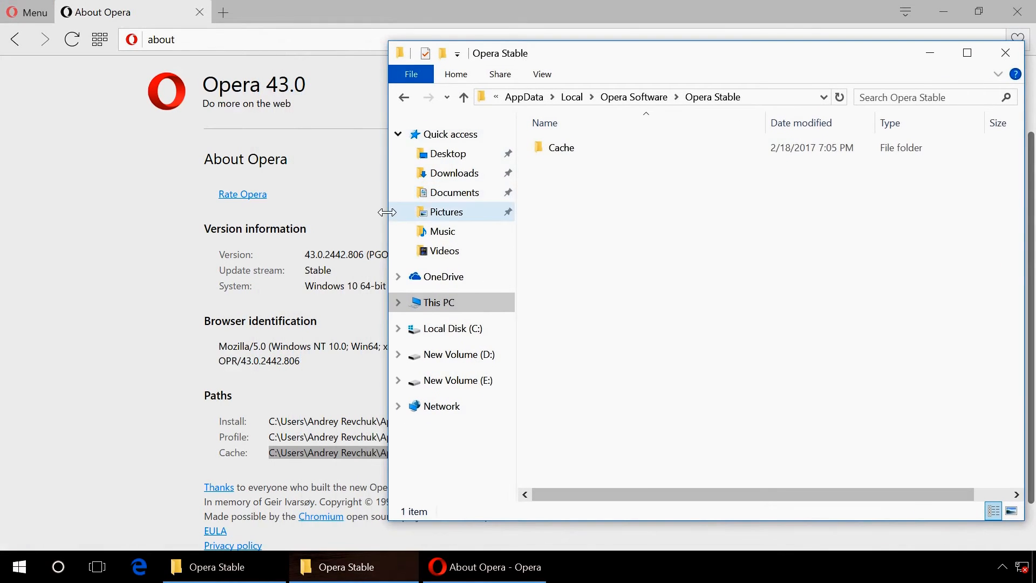
{"action": "left_click_drag", "start_coordinate": [388, 211], "coordinate": [553, 210]}
{"action": "left_click", "coordinate": [227, 576]}
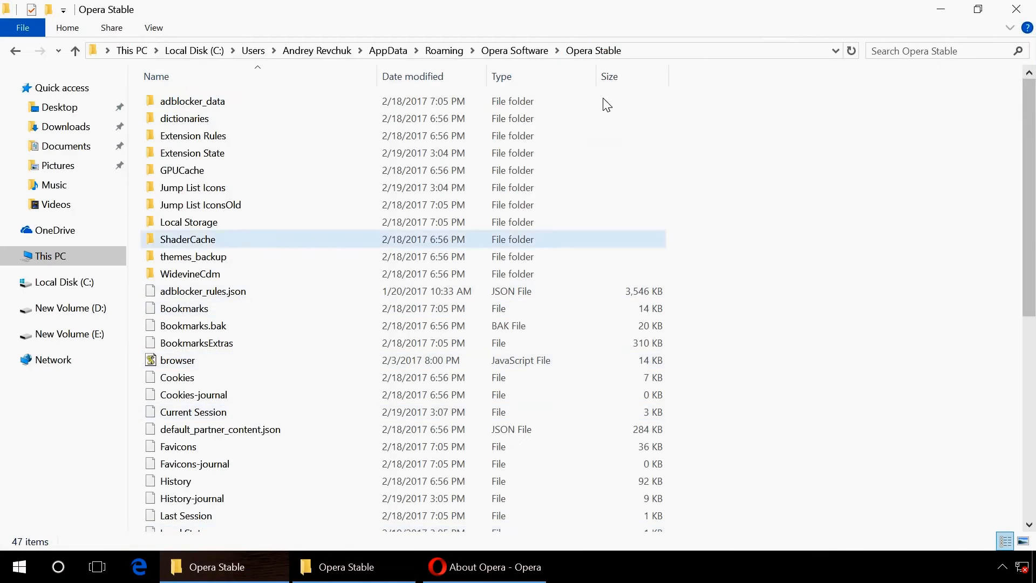
{"action": "left_click_drag", "start_coordinate": [580, 16], "coordinate": [286, 62]}
{"action": "left_click_drag", "start_coordinate": [651, 205], "coordinate": [549, 205]}
Close Opera and permanently delete the Cache folder from its local Opera Stable directory
{"action": "left_click", "coordinate": [730, 149]}
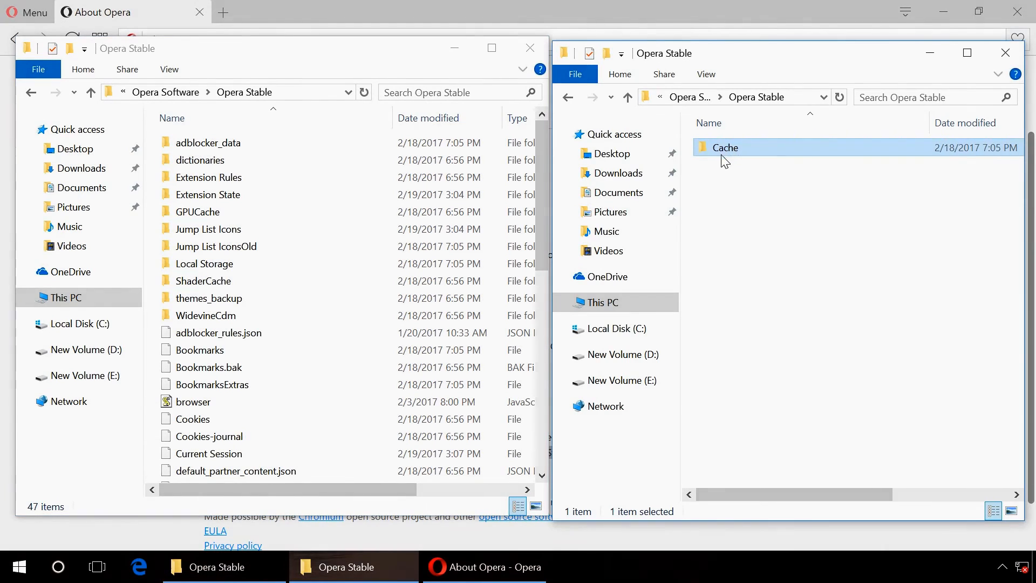
{"action": "left_click", "coordinate": [485, 566]}
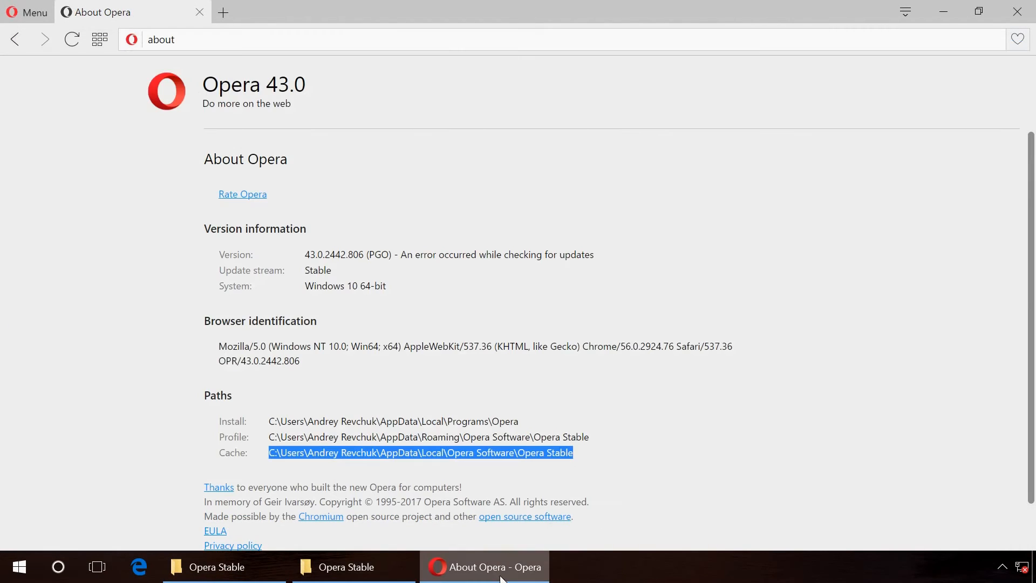
{"action": "left_click", "coordinate": [1018, 11]}
{"action": "left_click", "coordinate": [737, 148]}
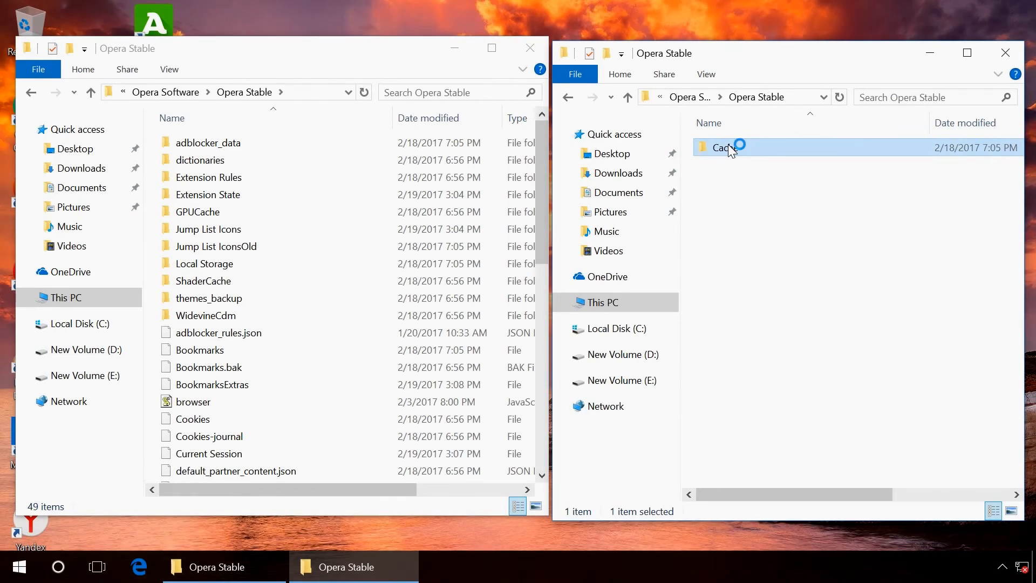
{"action": "key", "text": "shift+Delete"}
{"action": "key", "text": "Return"}
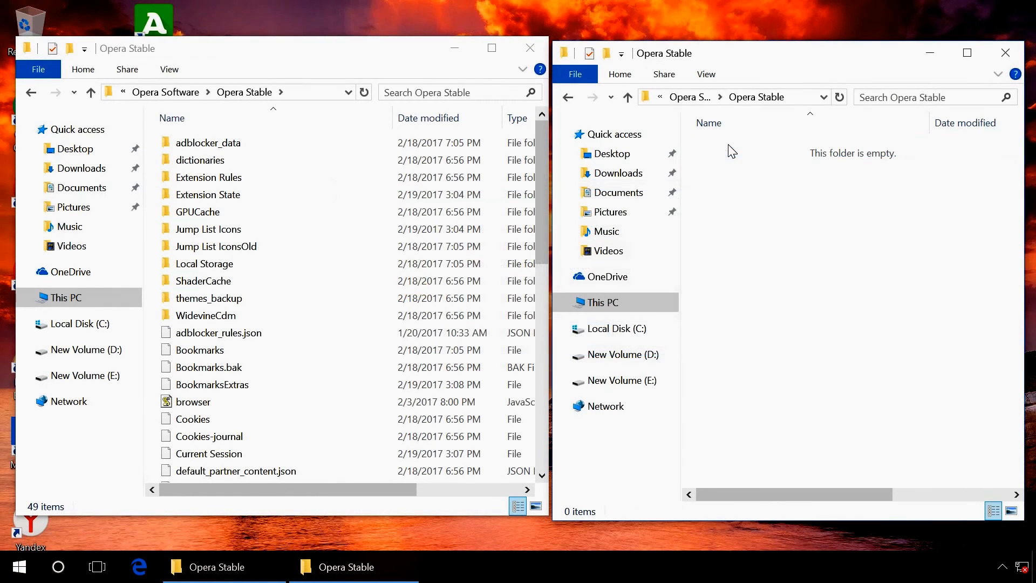
Permanently delete everything in the roaming Opera Stable profile folder, retrying and then skipping the in-use opera_autoupdate file
{"action": "left_click", "coordinate": [299, 148]}
{"action": "scroll", "coordinate": [301, 155], "scroll_direction": "down", "scroll_amount": 10}
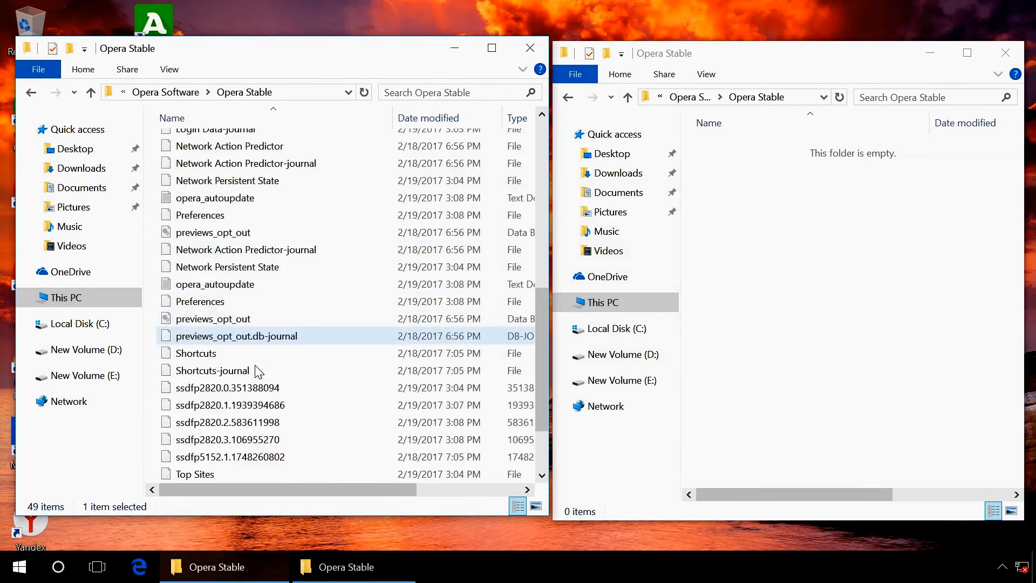
{"action": "left_click", "coordinate": [226, 474], "text": "shift"}
{"action": "key", "text": "shift+Delete"}
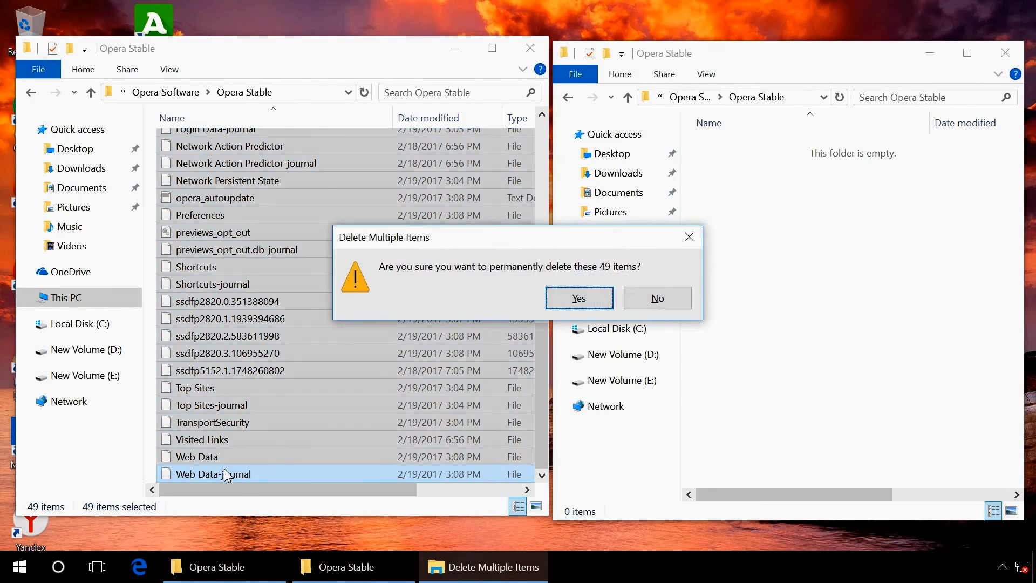
{"action": "key", "text": "Return"}
{"action": "left_click", "coordinate": [482, 323]}
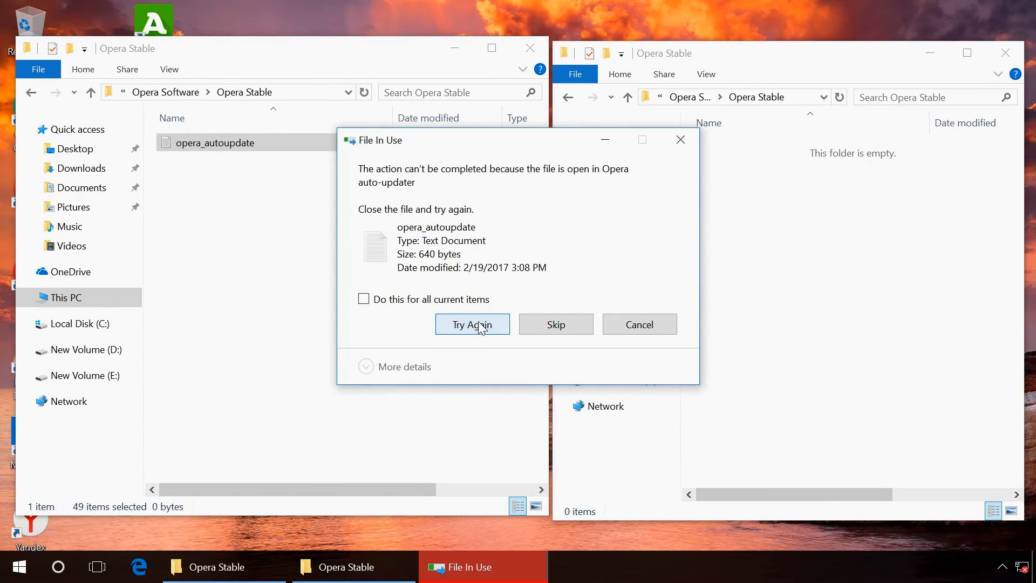
{"action": "left_click", "coordinate": [557, 324]}
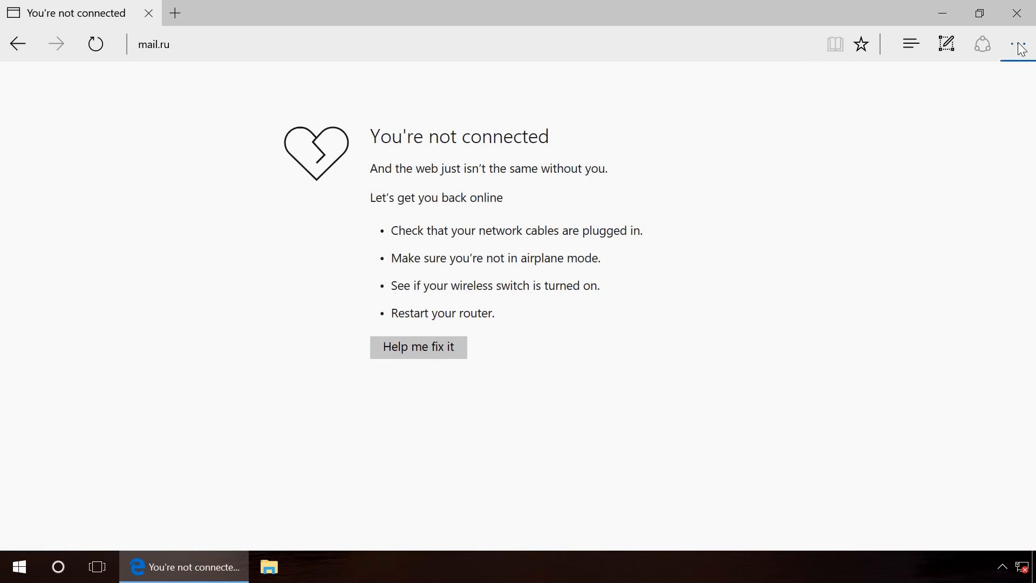
In Microsoft Edge, clear the browsing history, cookies and saved website data, and cached data and files
{"action": "left_click", "coordinate": [1020, 46]}
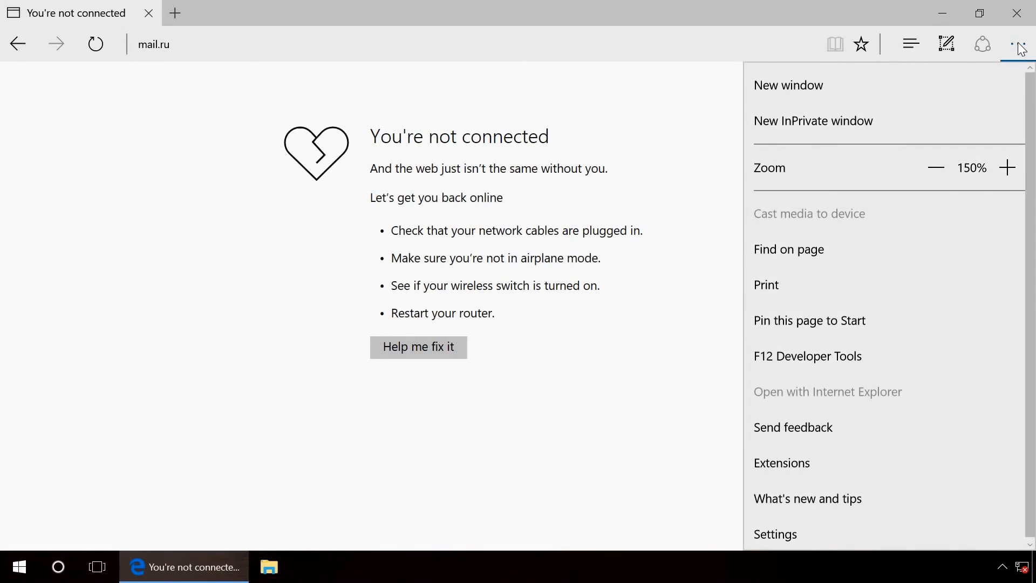
{"action": "left_click", "coordinate": [812, 536]}
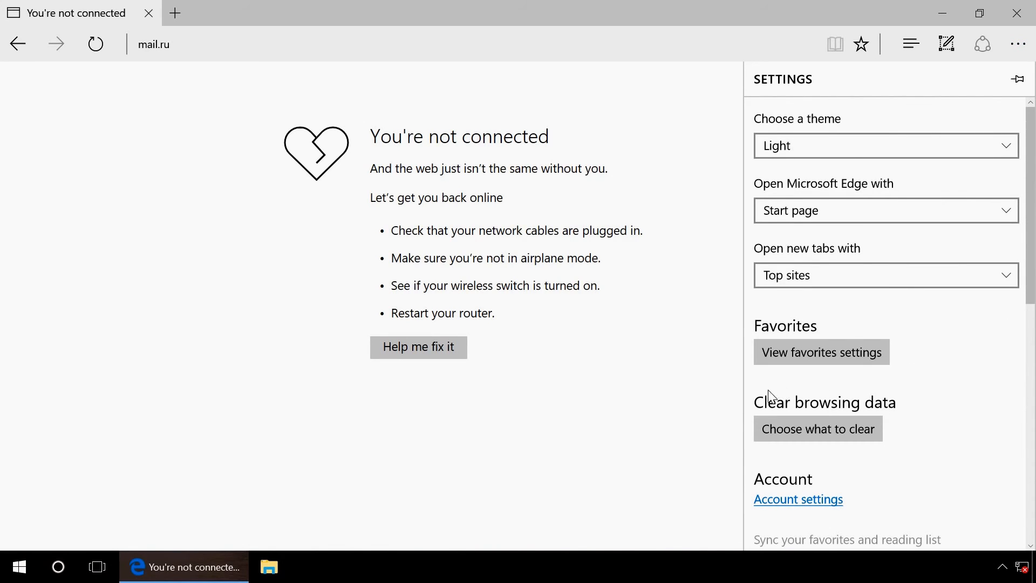
{"action": "left_click", "coordinate": [812, 437]}
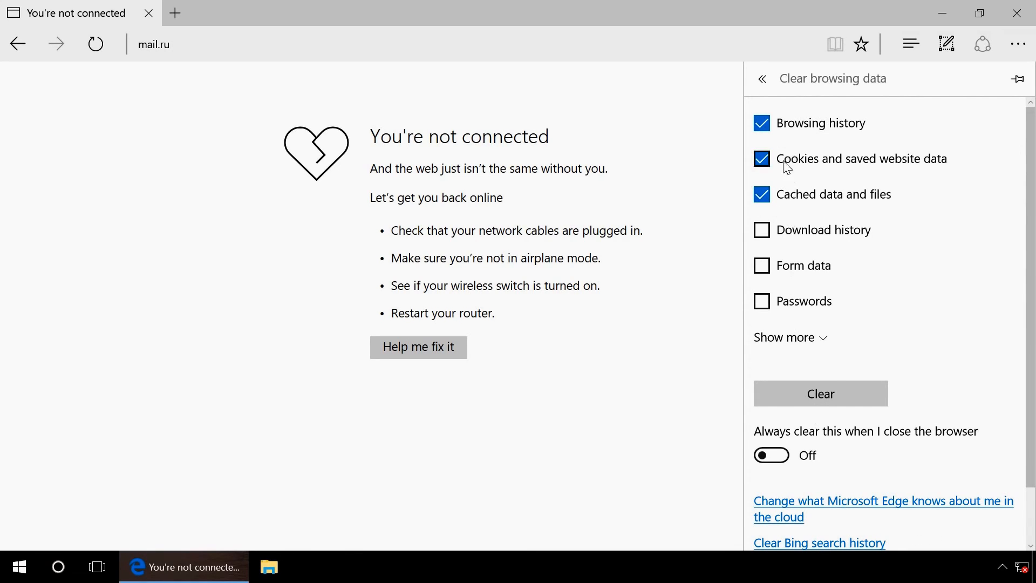
{"action": "left_click", "coordinate": [762, 124]}
{"action": "left_click", "coordinate": [821, 393]}
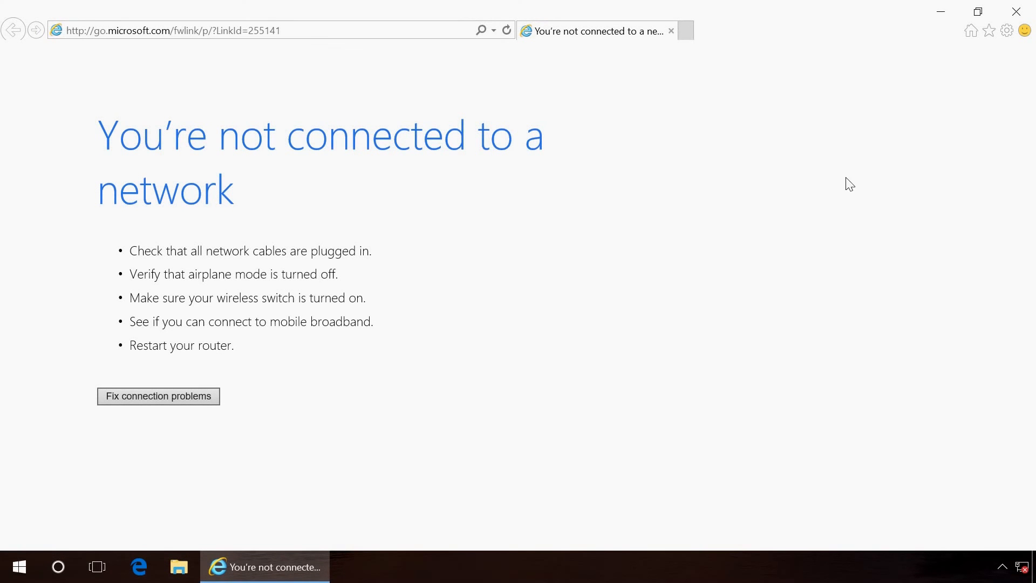
In Internet Explorer, reset all settings from the advanced Internet Options, including deleting personal settings, and close the reset report
{"action": "left_click", "coordinate": [1007, 30]}
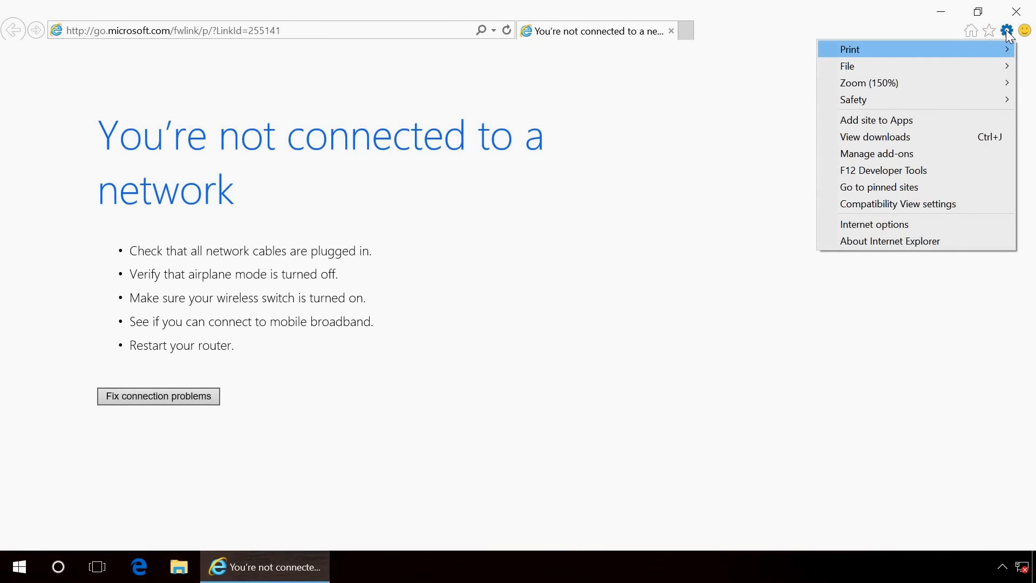
{"action": "left_click", "coordinate": [901, 222]}
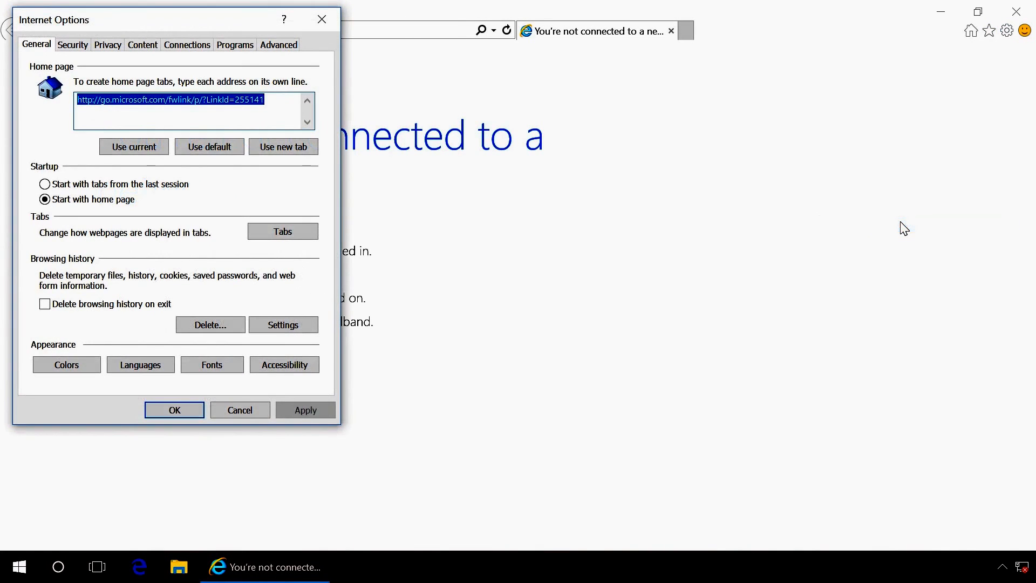
{"action": "left_click", "coordinate": [276, 45]}
{"action": "left_click_drag", "start_coordinate": [162, 22], "coordinate": [454, 81]}
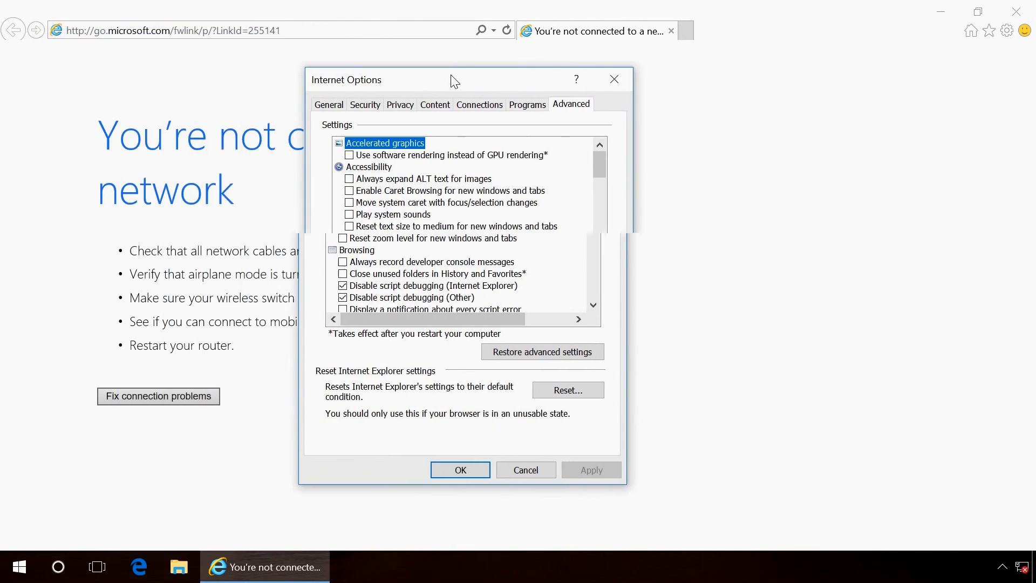
{"action": "left_click", "coordinate": [567, 401]}
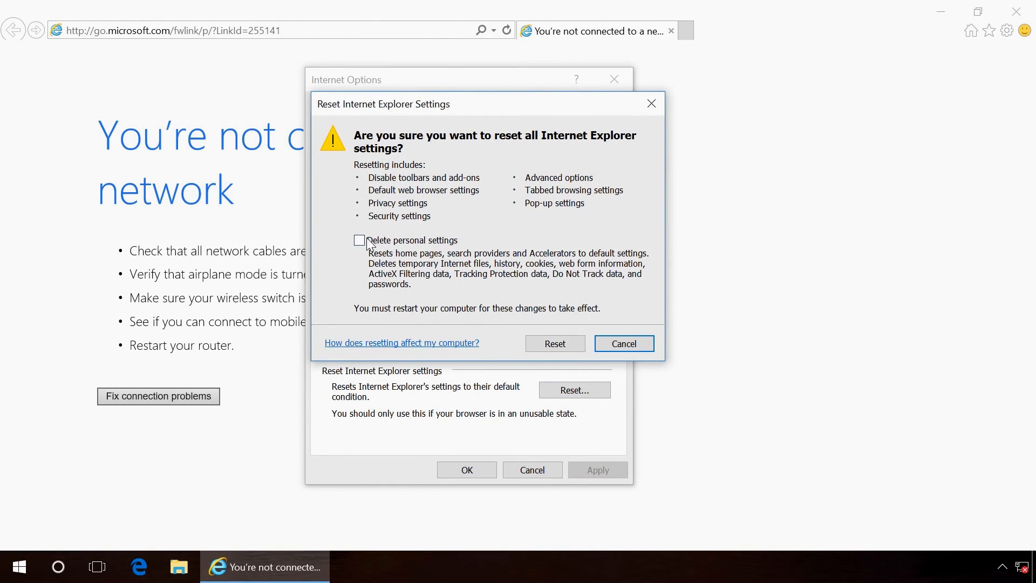
{"action": "left_click", "coordinate": [360, 241]}
{"action": "left_click", "coordinate": [541, 343]}
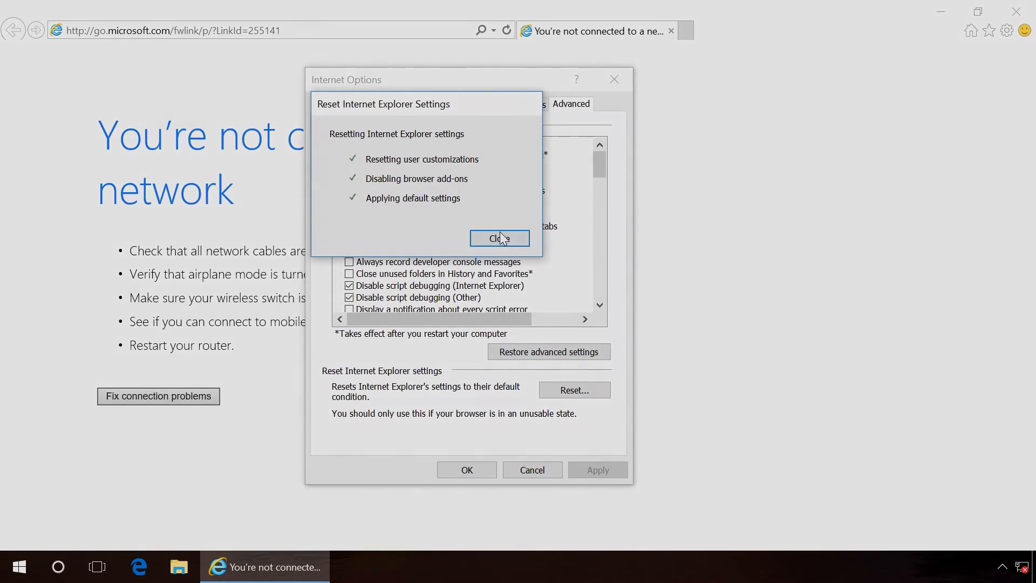
{"action": "left_click", "coordinate": [500, 238]}
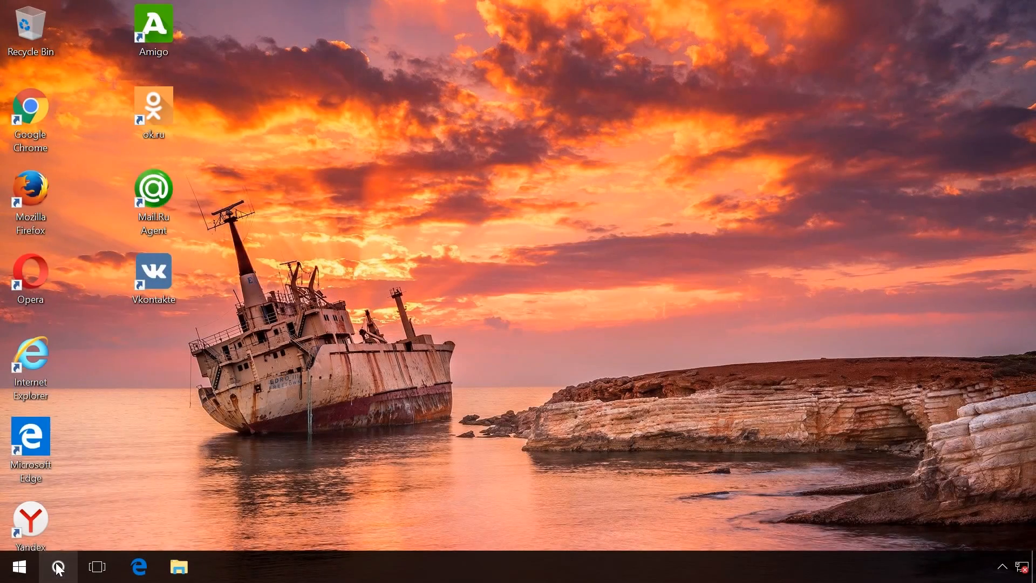
Find Notepad through the Windows search and run it as administrator
{"action": "left_click", "coordinate": [58, 567]}
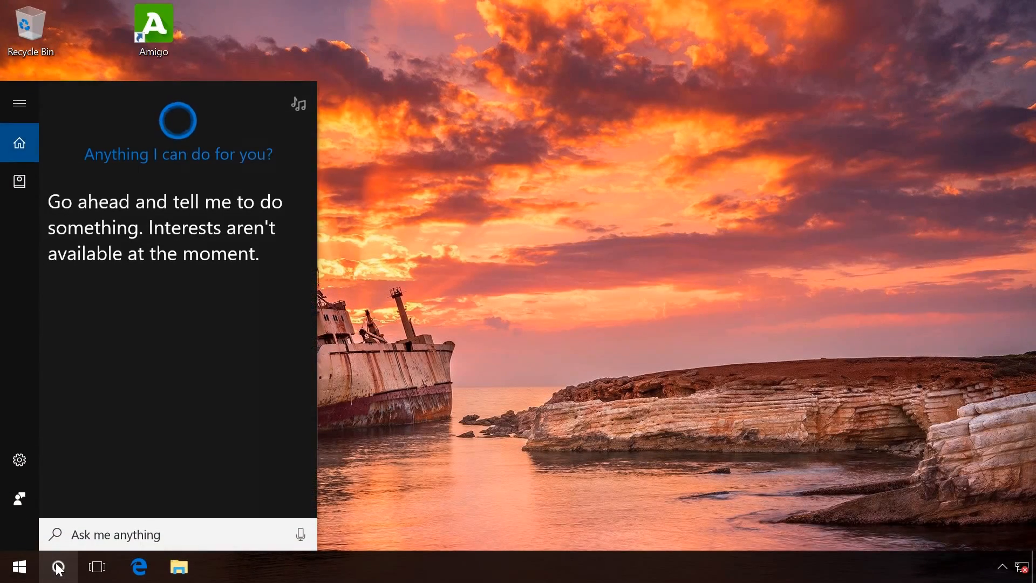
{"action": "type", "text": "note"}
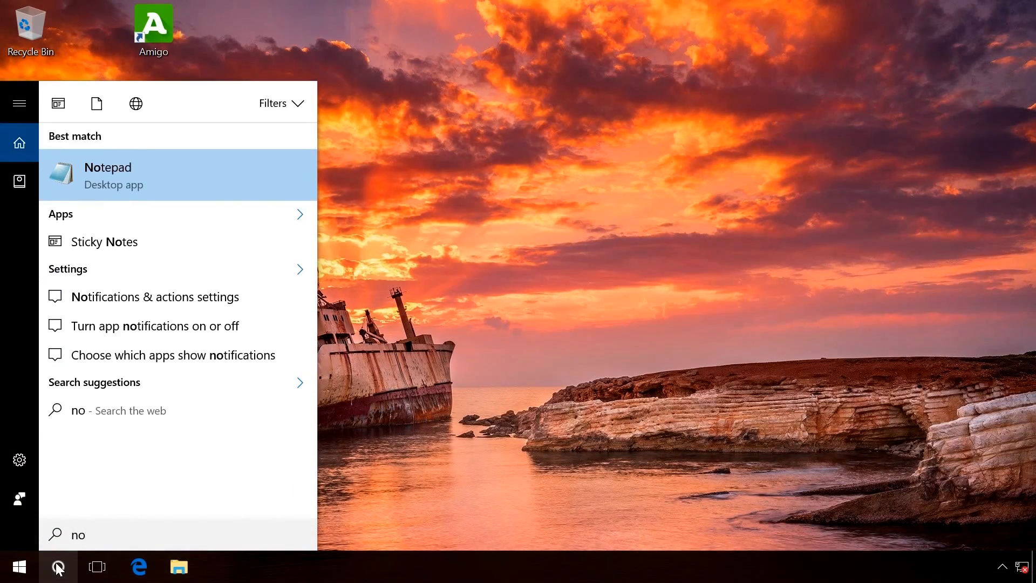
{"action": "right_click", "coordinate": [154, 179]}
{"action": "left_click", "coordinate": [174, 198]}
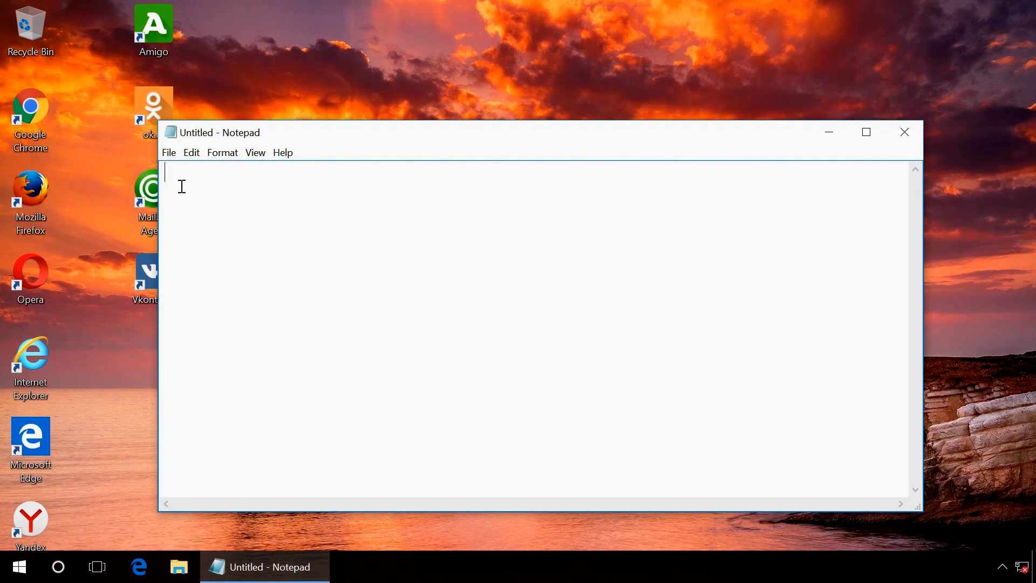
Bring up the dialog for opening a file and set it to list all file types
{"action": "left_click", "coordinate": [166, 153]}
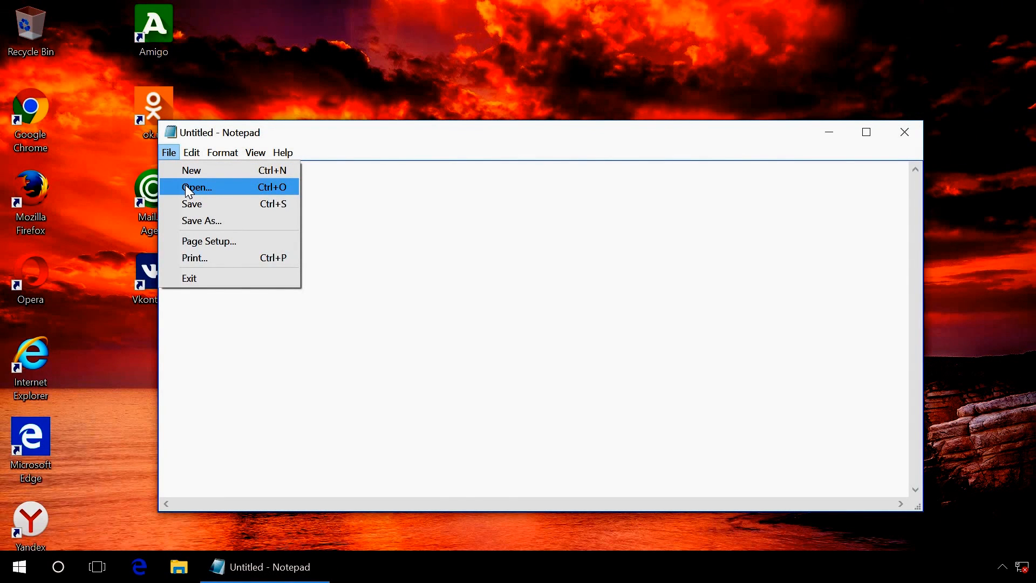
{"action": "left_click", "coordinate": [188, 192]}
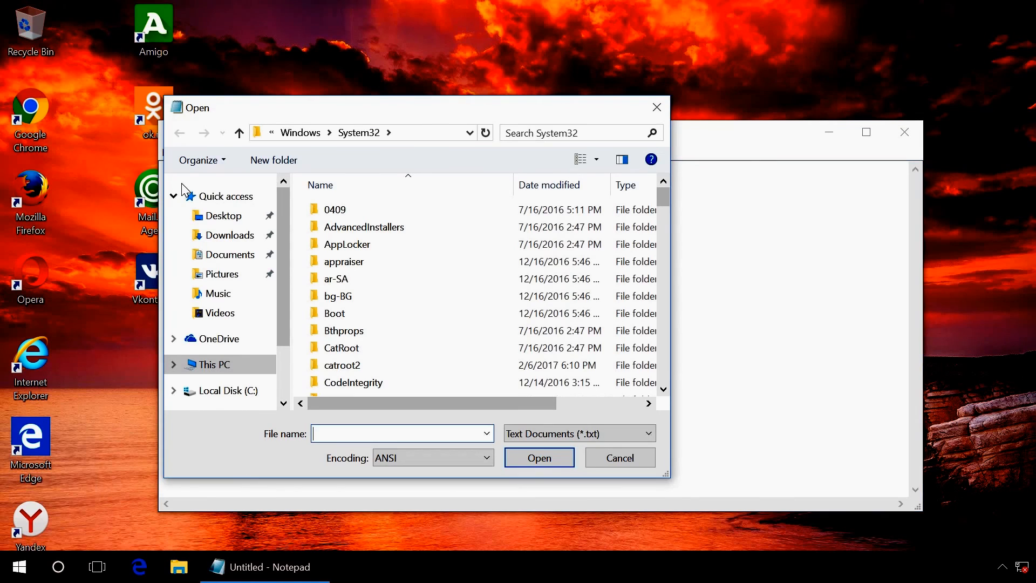
{"action": "left_click", "coordinate": [551, 432]}
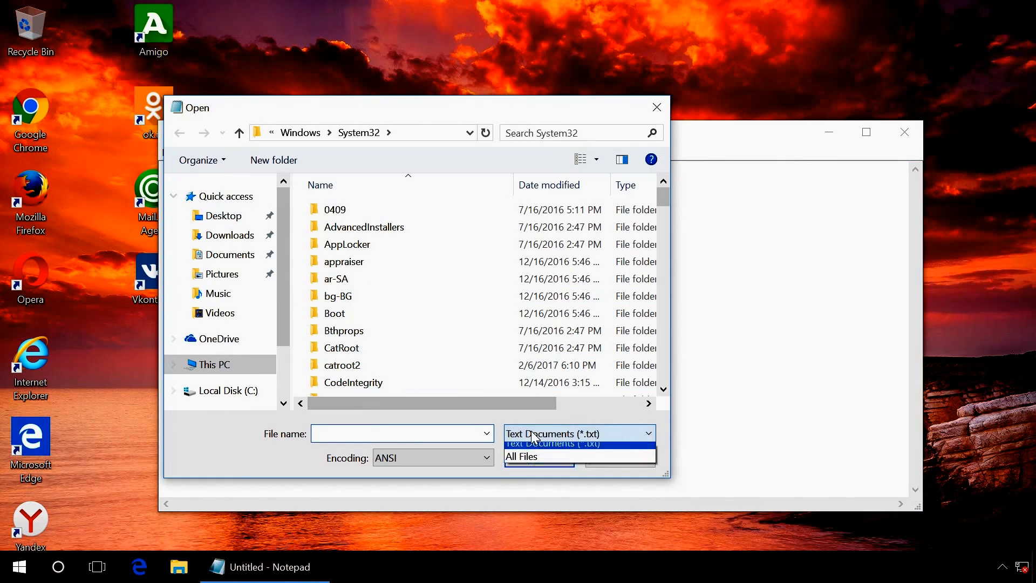
{"action": "left_click", "coordinate": [527, 460]}
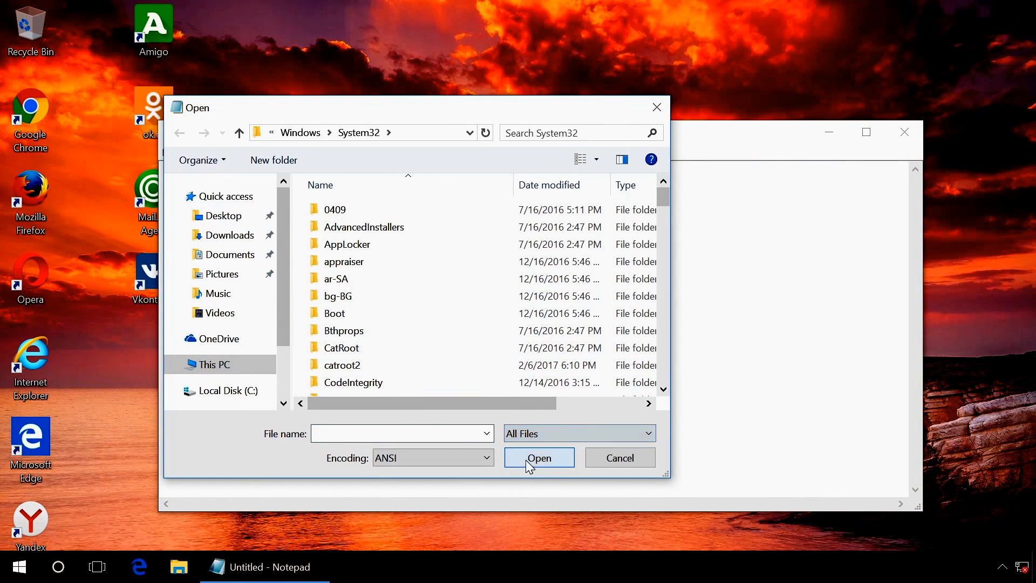
Browse on Local Disk (C:) to Windows\System32\drivers\etc and open the hosts file
{"action": "left_click", "coordinate": [244, 393]}
{"action": "double_click", "coordinate": [337, 278]}
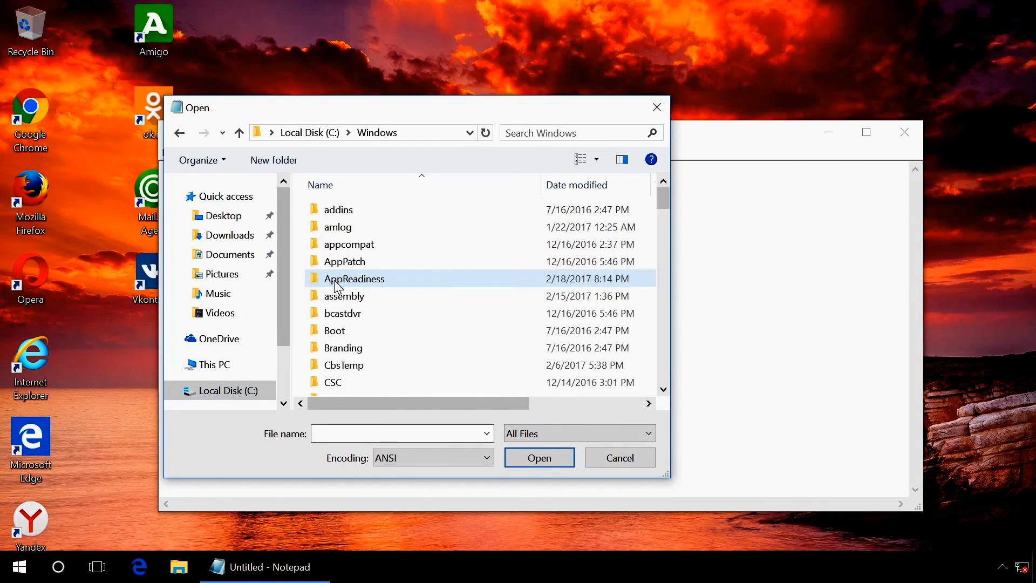
{"action": "scroll", "coordinate": [336, 280], "scroll_direction": "down", "scroll_amount": 3}
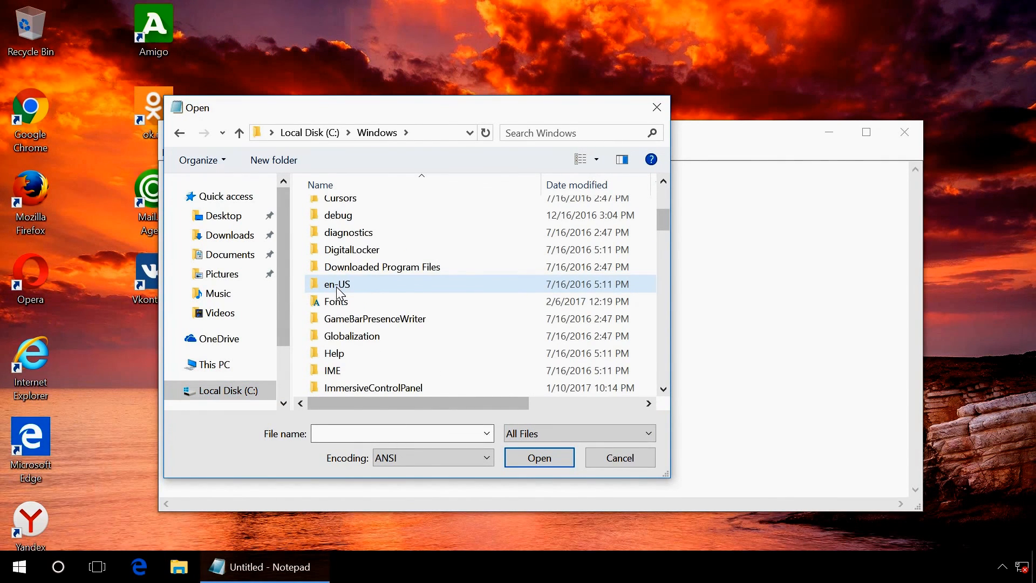
{"action": "scroll", "coordinate": [335, 295], "scroll_direction": "down", "scroll_amount": 13}
{"action": "scroll", "coordinate": [336, 314], "scroll_direction": "down", "scroll_amount": 2}
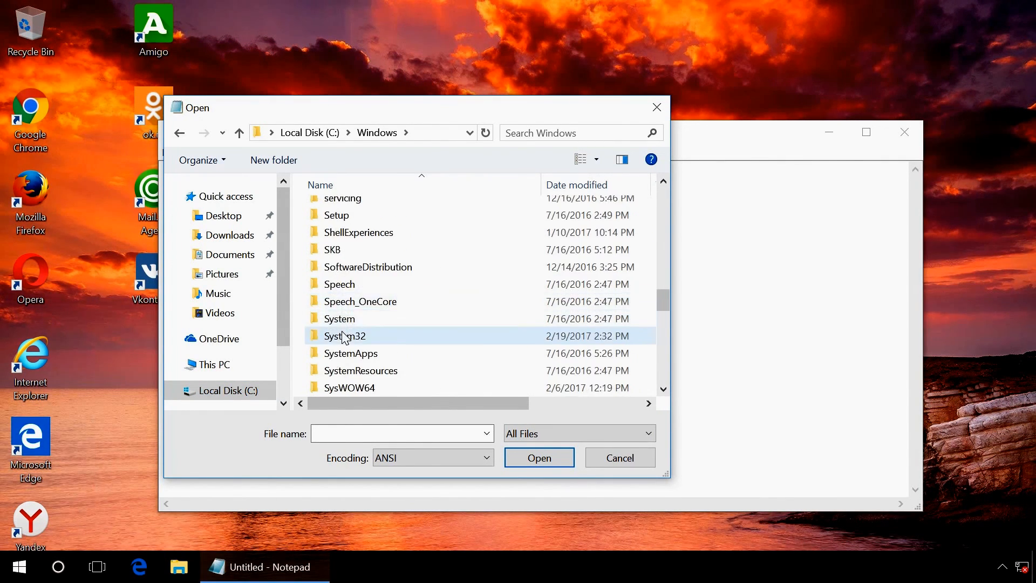
{"action": "double_click", "coordinate": [335, 335]}
{"action": "scroll", "coordinate": [345, 334], "scroll_direction": "down", "scroll_amount": 2}
{"action": "scroll", "coordinate": [345, 336], "scroll_direction": "down", "scroll_amount": 3}
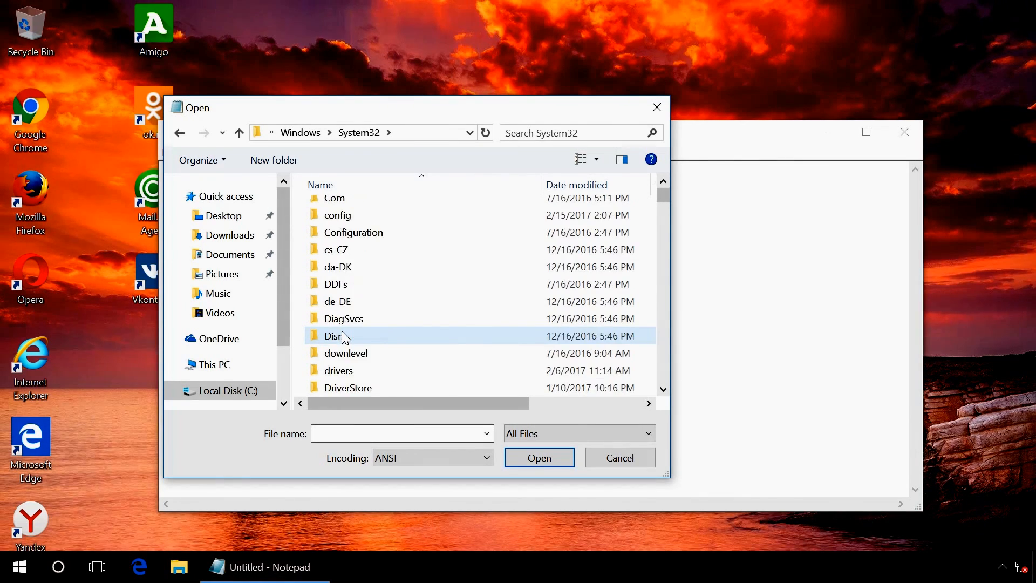
{"action": "double_click", "coordinate": [345, 334]}
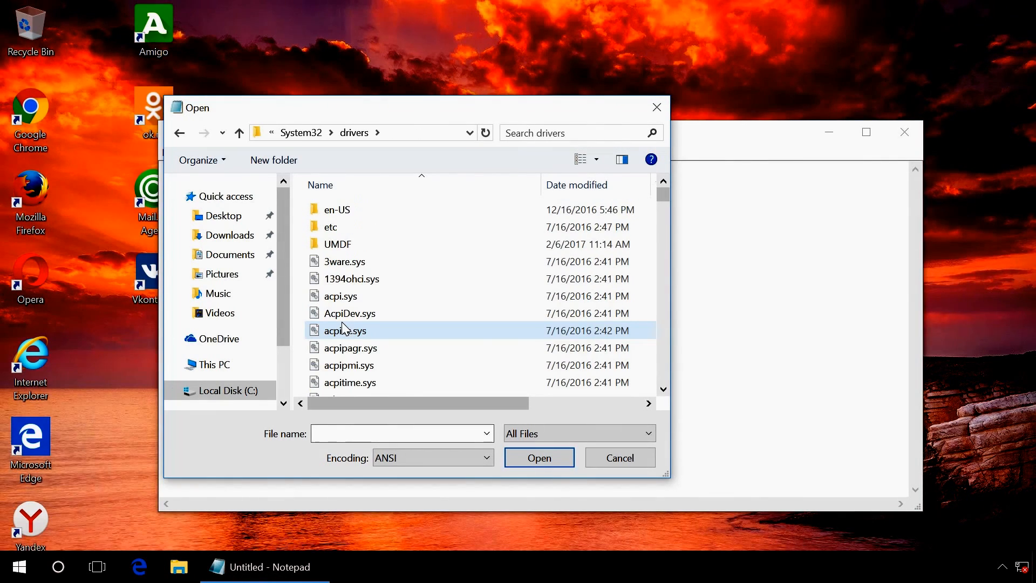
{"action": "double_click", "coordinate": [344, 227]}
{"action": "left_click", "coordinate": [336, 209]}
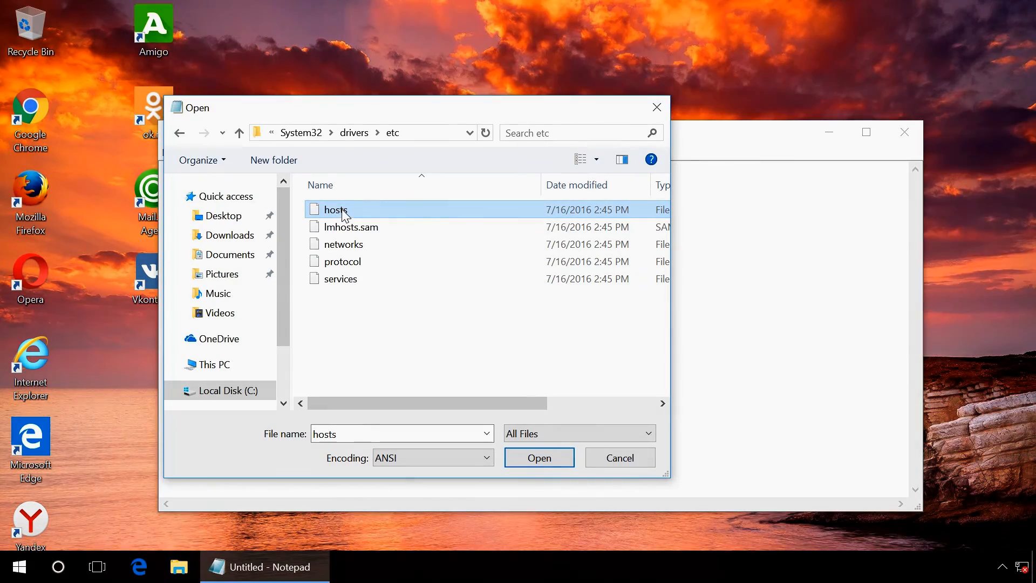
{"action": "left_click", "coordinate": [527, 459]}
Maximize the window to examine the hosts file for added entries below the localhost lines, and close the file
{"action": "double_click", "coordinate": [544, 144]}
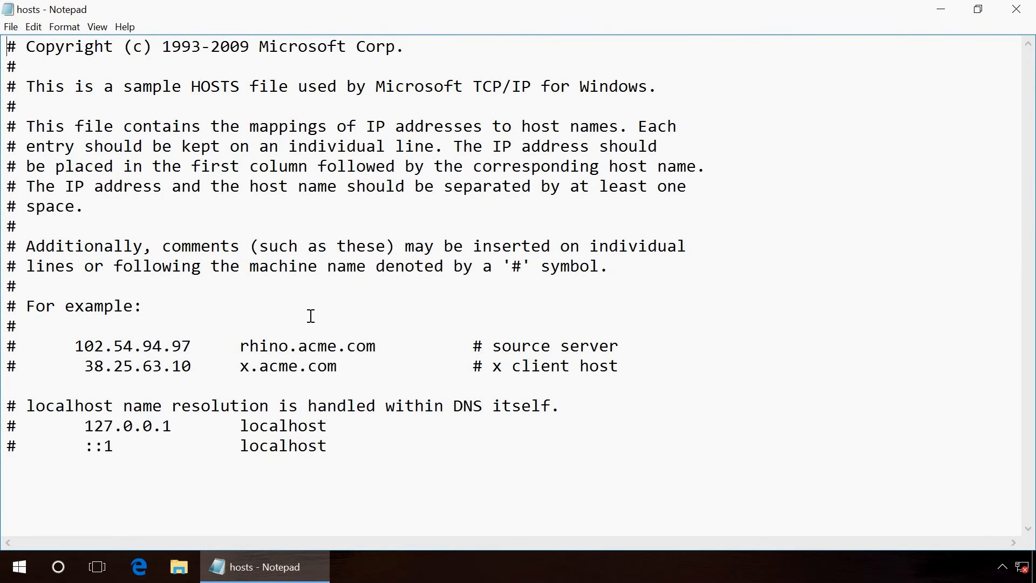
{"action": "left_click", "coordinate": [45, 508]}
{"action": "left_click", "coordinate": [1017, 8]}
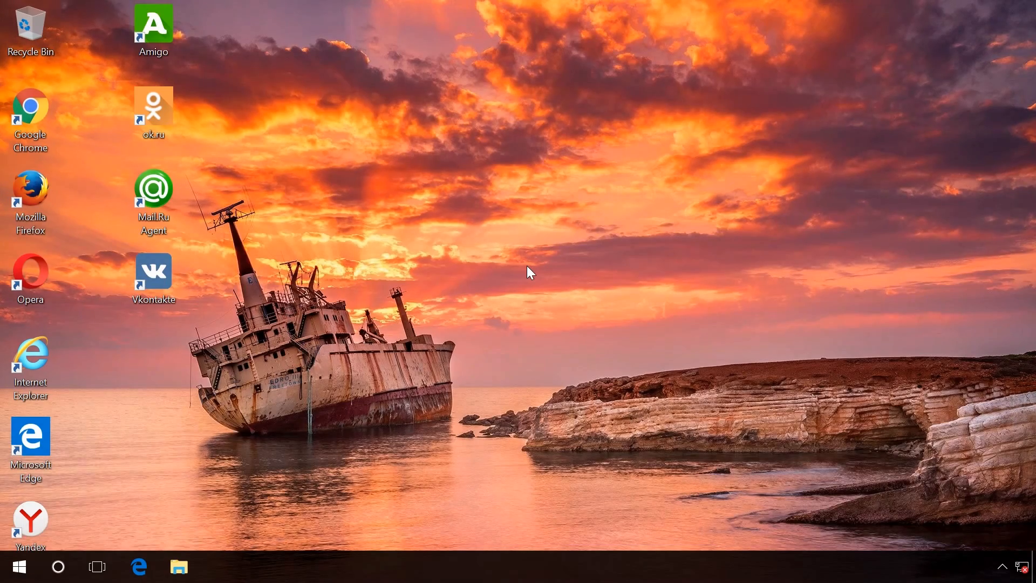